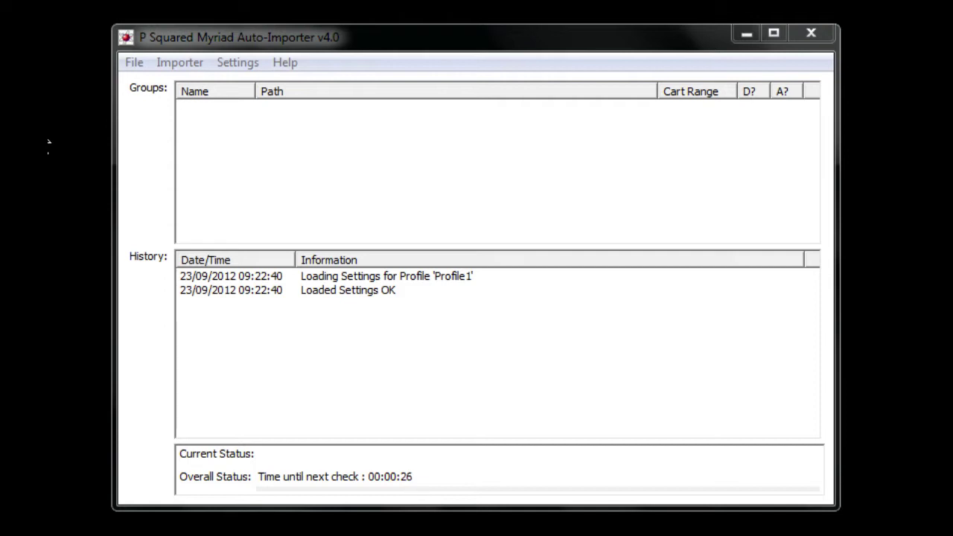
# Step: Open the cart browser to view the available audio carts, and close it again
pyautogui.click(133, 132)
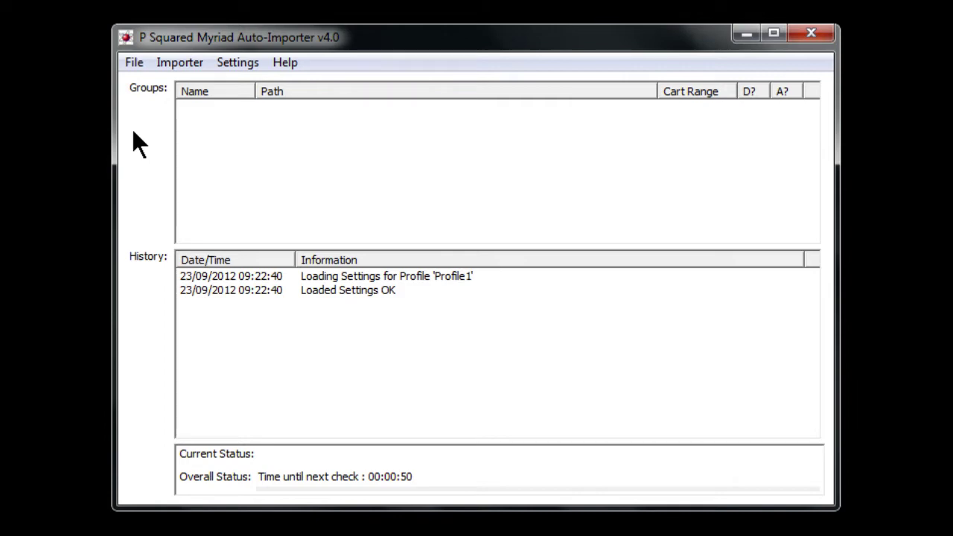
pyautogui.click(131, 63)
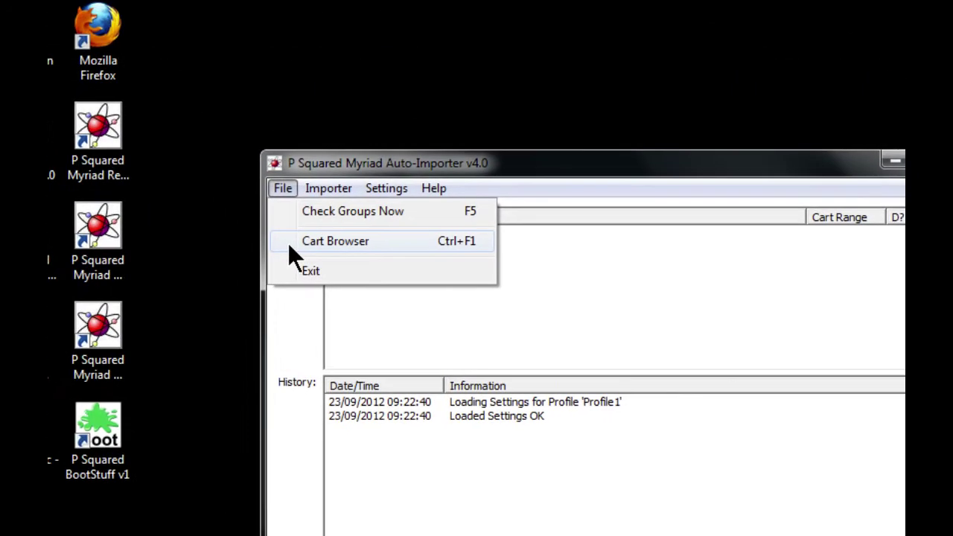
pyautogui.click(139, 117)
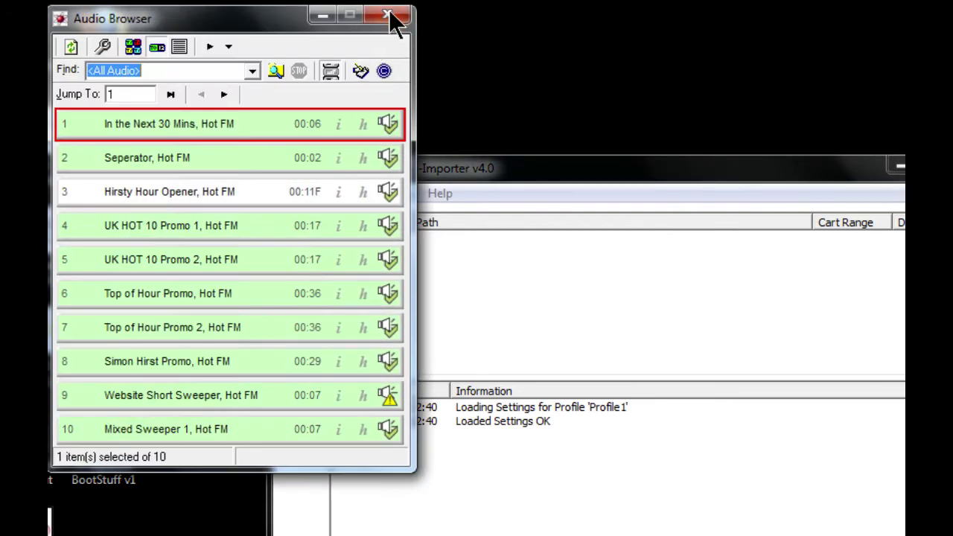
pyautogui.click(387, 17)
# Step: Examine the audio file locations for carts 1 to 10,000 and leave them without saving
pyautogui.click(245, 153)
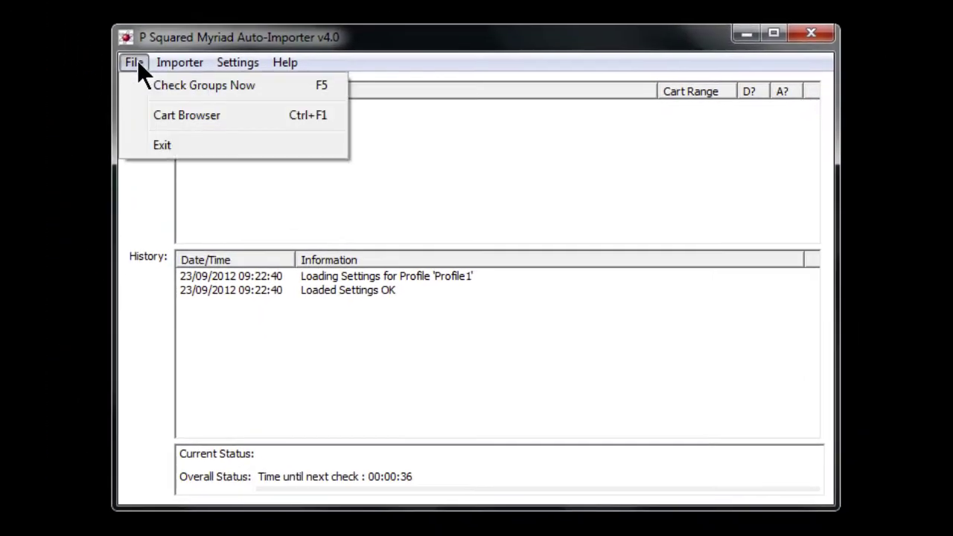
pyautogui.moveTo(277, 153)
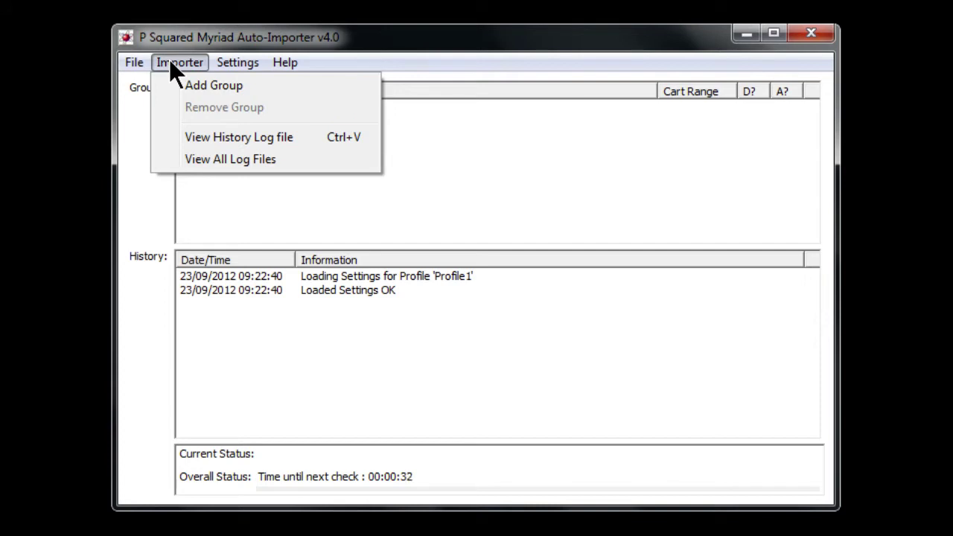
pyautogui.moveTo(227, 62)
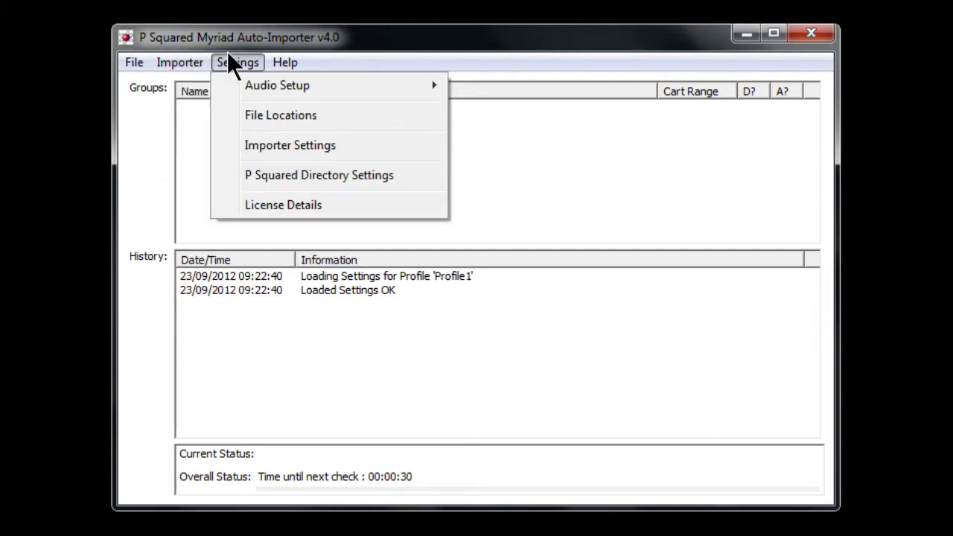
pyautogui.moveTo(239, 85)
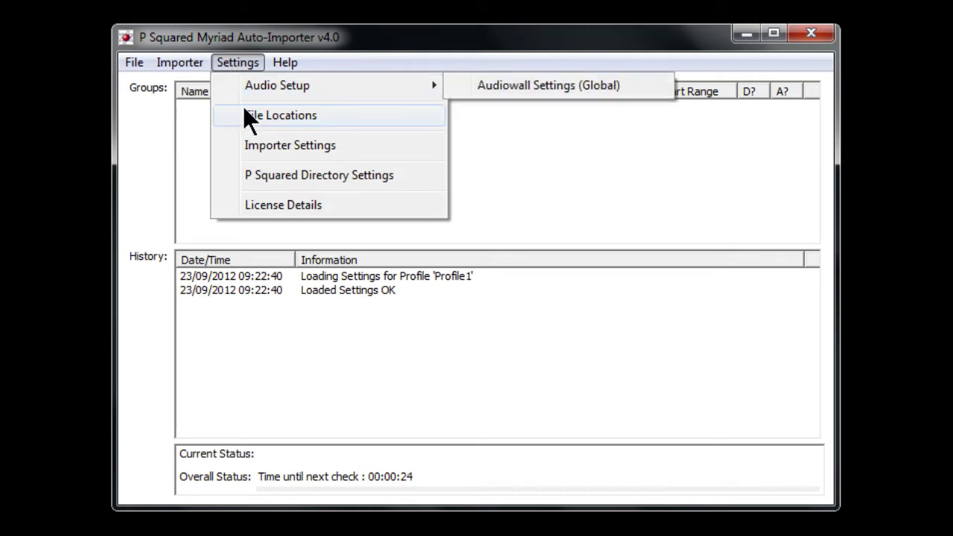
pyautogui.click(243, 107)
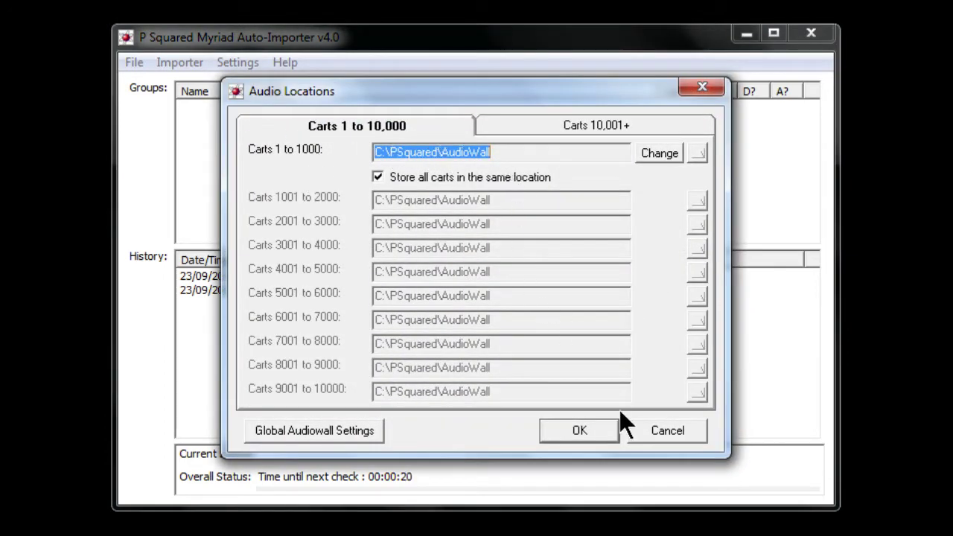
pyautogui.click(659, 429)
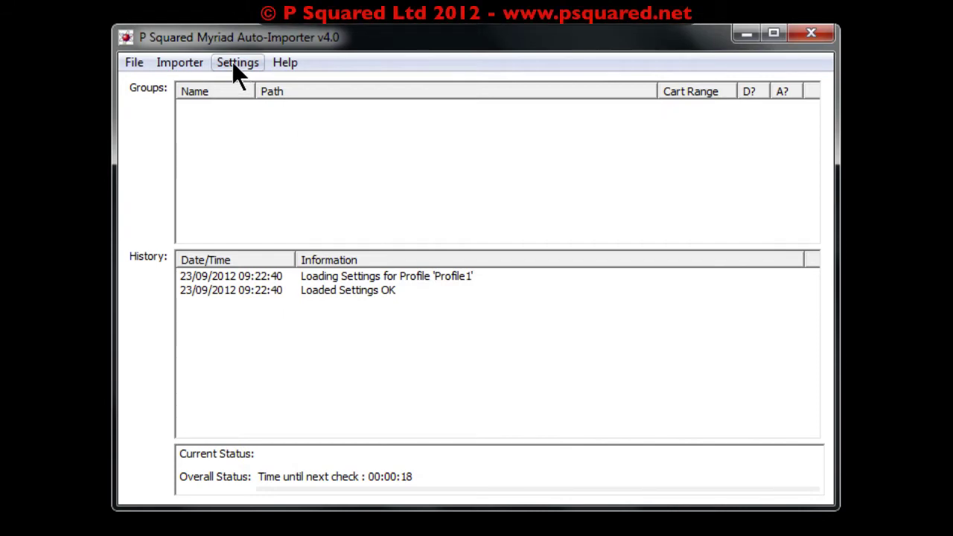
# Step: Examine the importer settings for e-mail notifications and the group check interval, leaving without saving
pyautogui.click(232, 61)
pyautogui.click(247, 145)
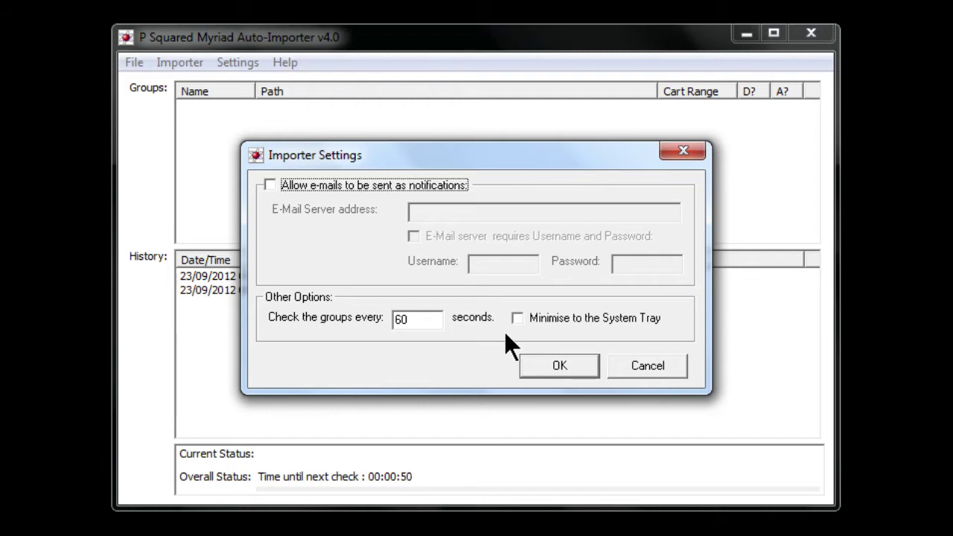
pyautogui.click(637, 365)
# Step: Review the P Squared Directory settings, including the All Users group's Directory and Audiowall v3 permissions and the backup options
pyautogui.click(234, 63)
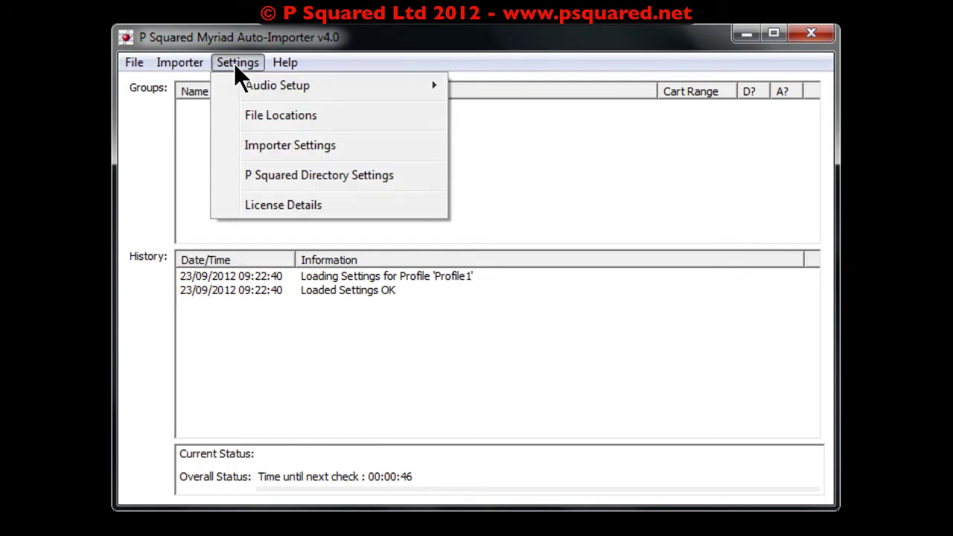
pyautogui.click(254, 175)
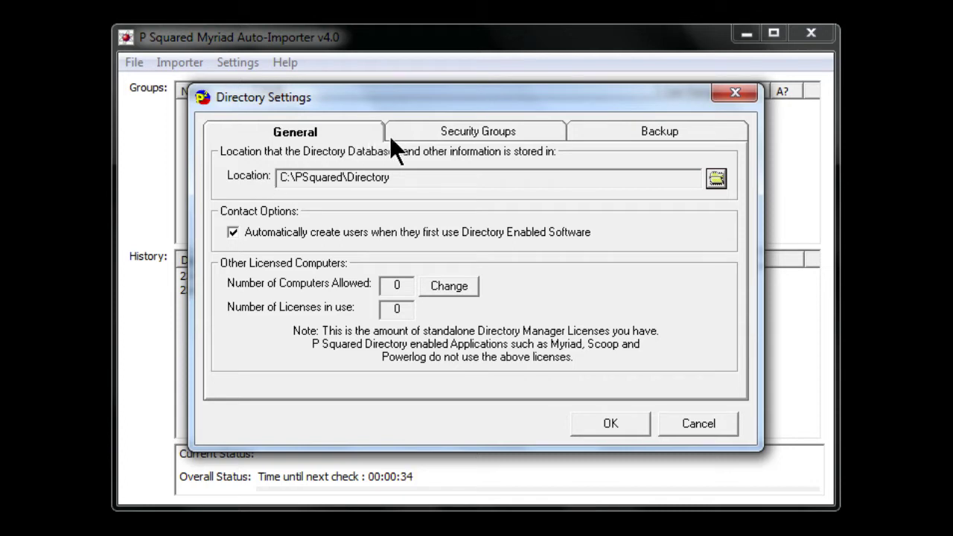
pyautogui.click(424, 134)
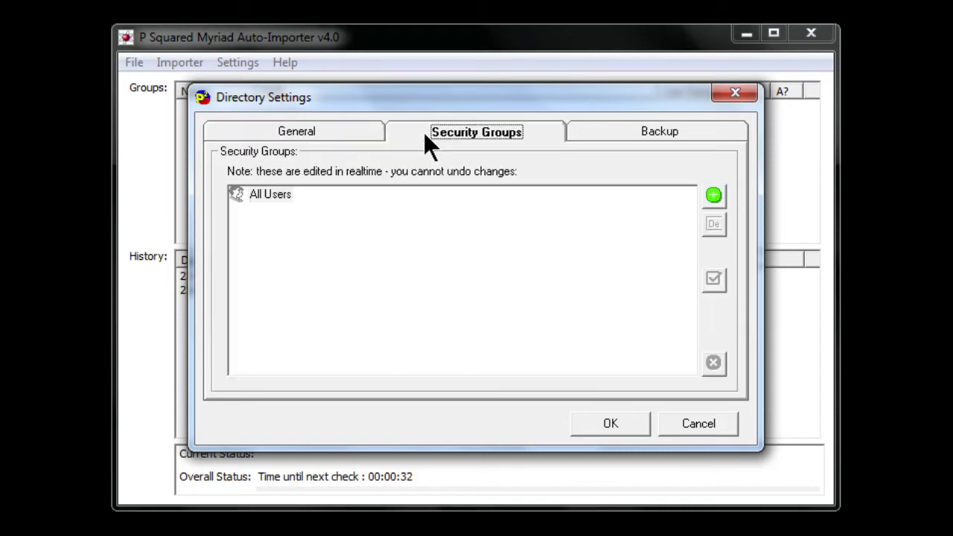
pyautogui.click(262, 193)
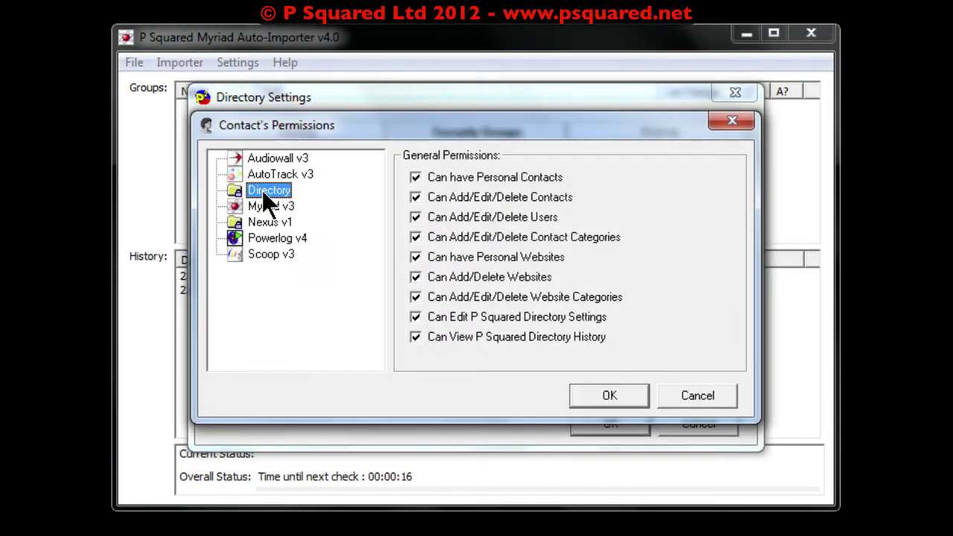
pyautogui.click(277, 160)
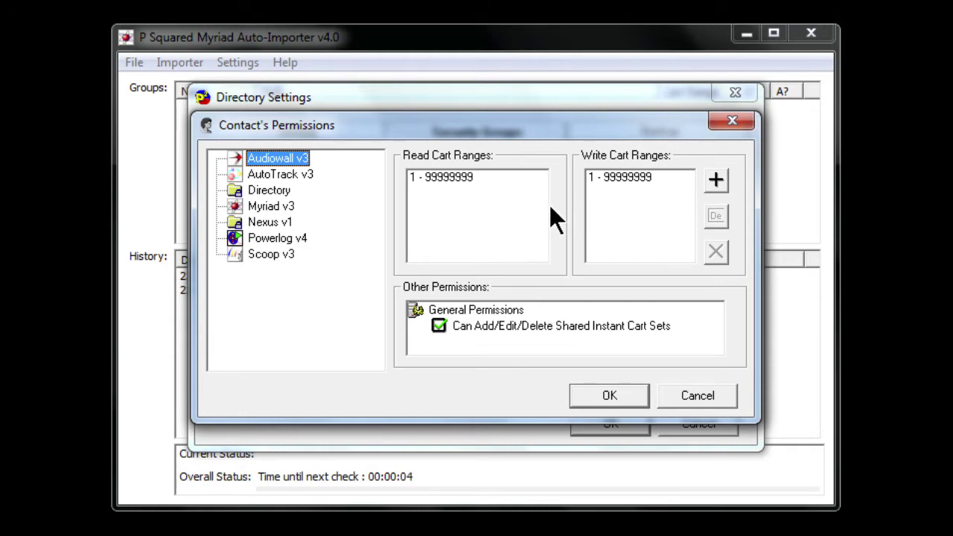
pyautogui.click(672, 394)
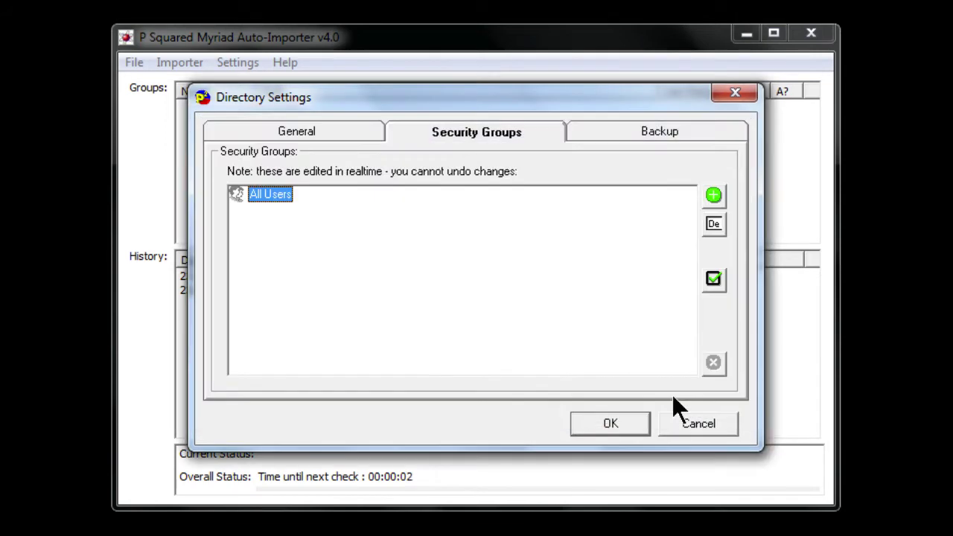
pyautogui.click(604, 126)
pyautogui.click(596, 433)
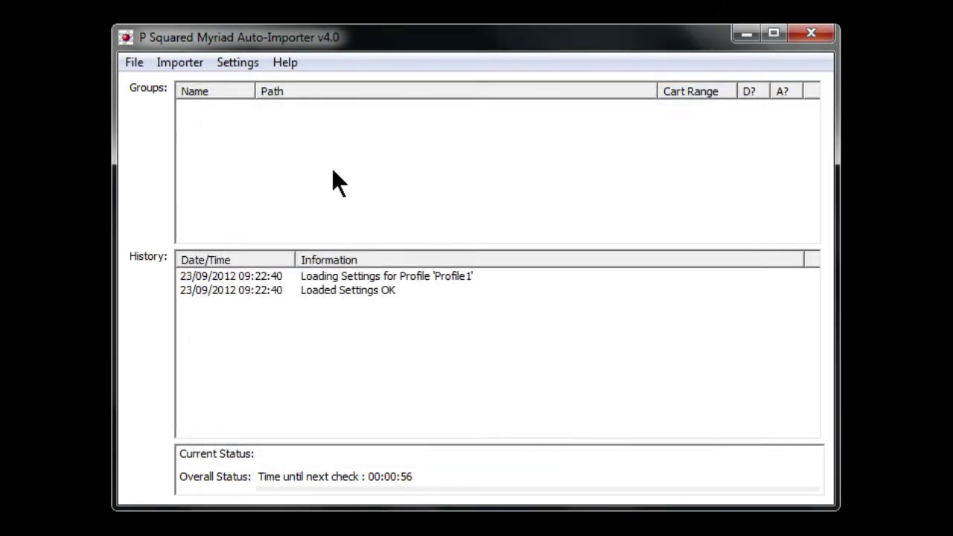
pyautogui.click(219, 58)
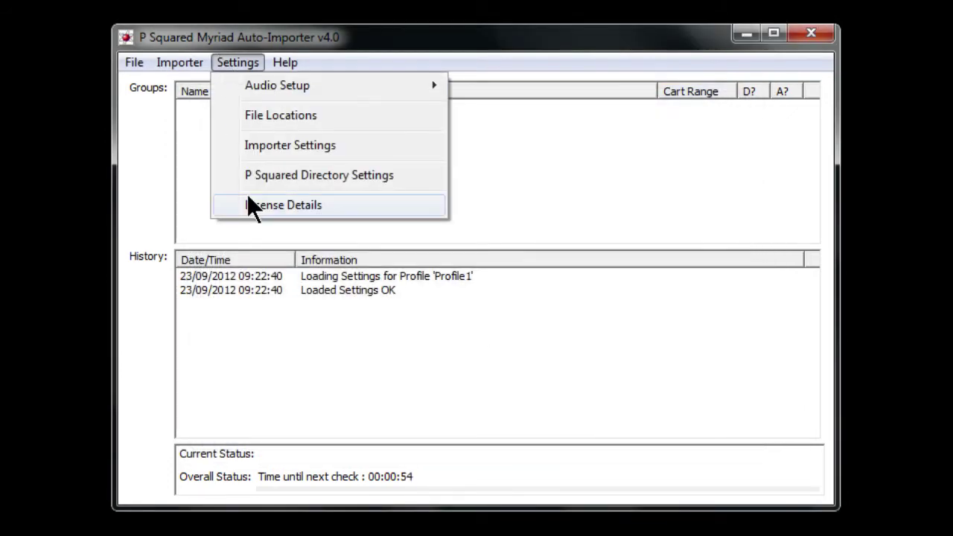
pyautogui.moveTo(282, 51)
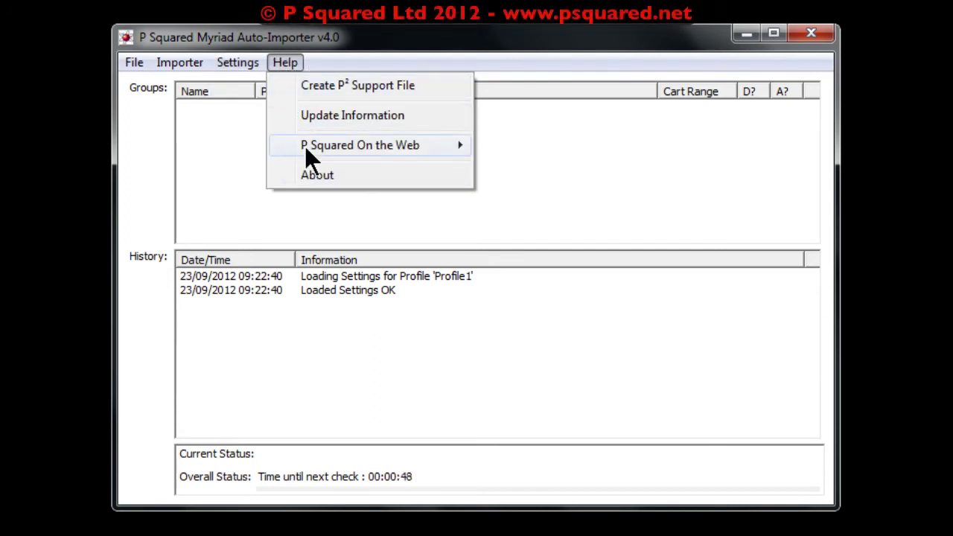
pyautogui.moveTo(306, 147)
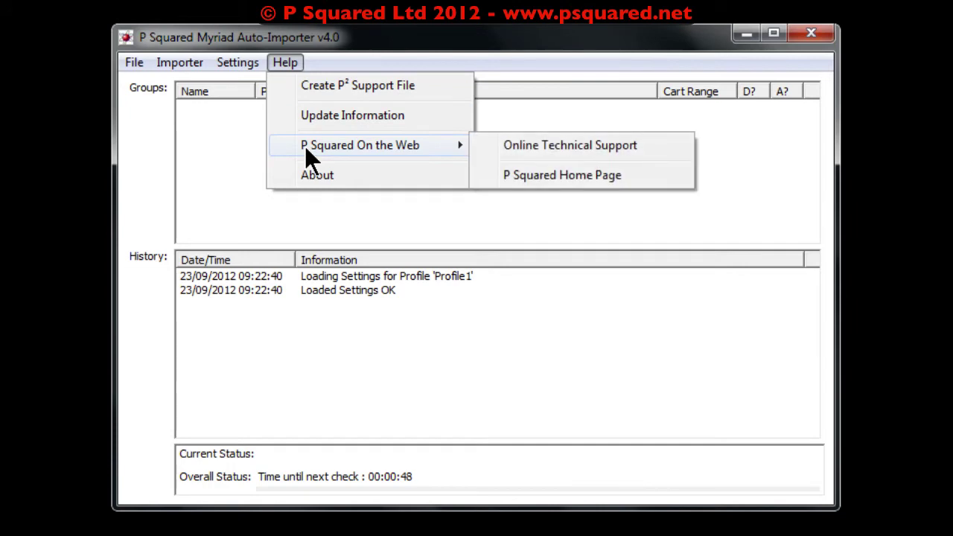
pyautogui.click(285, 62)
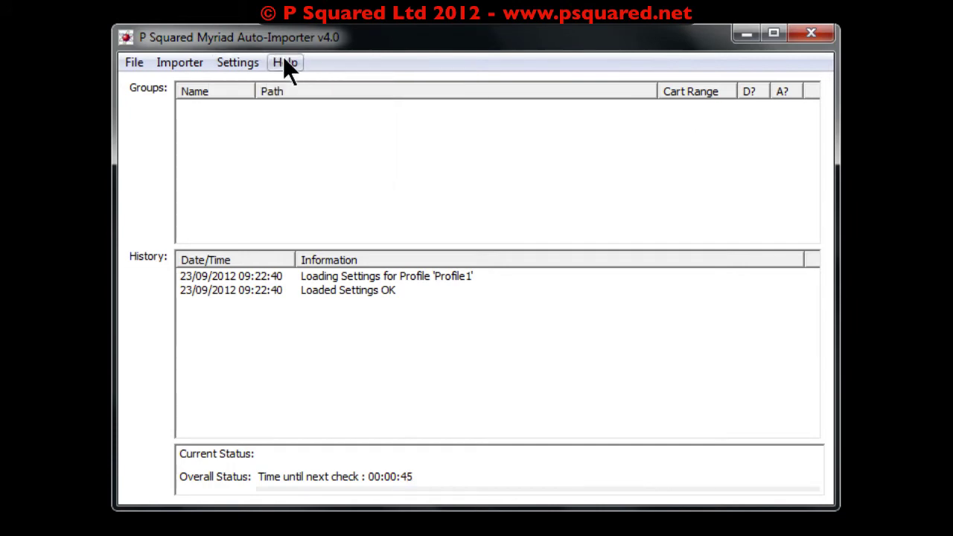
# Step: Add an import group named "Import new music" with cart range 3200 to 3230 and type "Import new files from a directory"
pyautogui.click(175, 62)
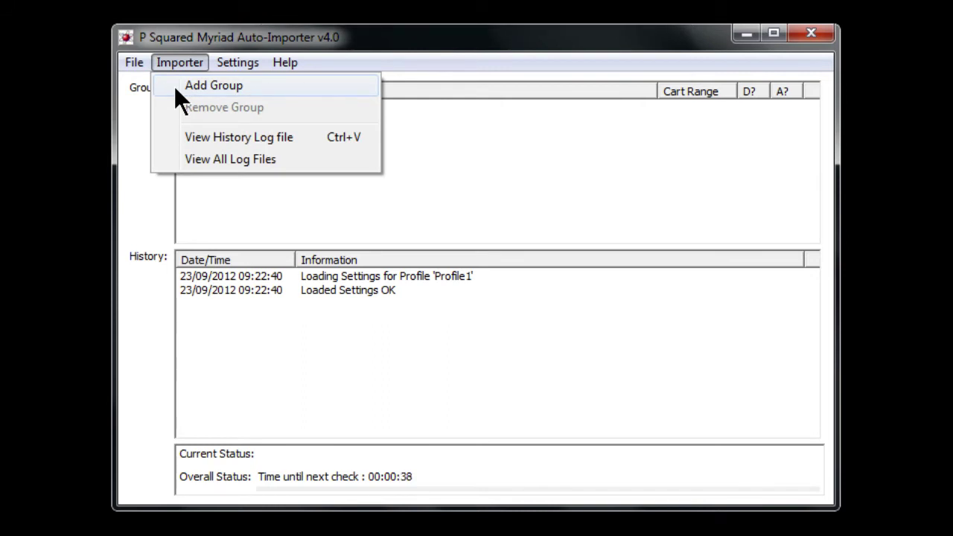
pyautogui.click(201, 87)
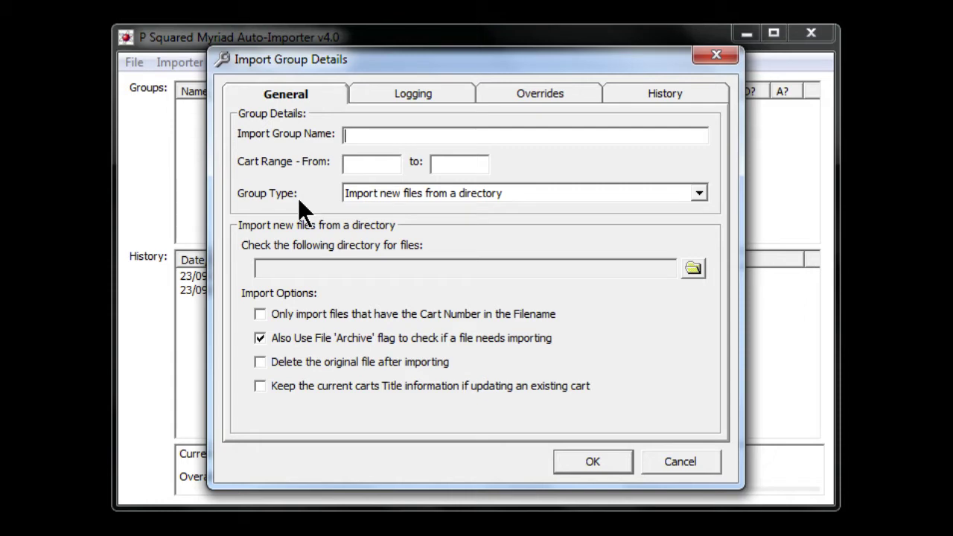
pyautogui.write('Import new music')
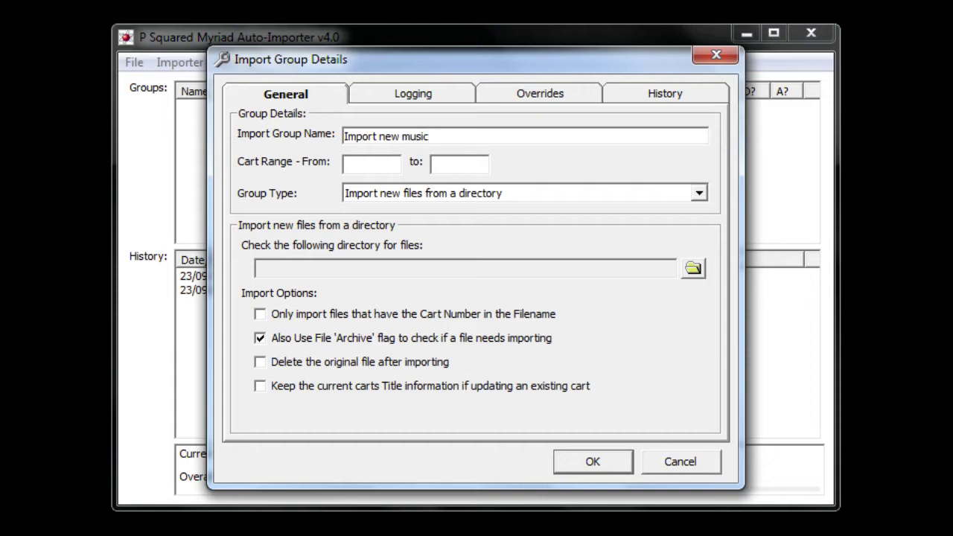
pyautogui.press('Tab')
pyautogui.write('3200')
pyautogui.write('32')
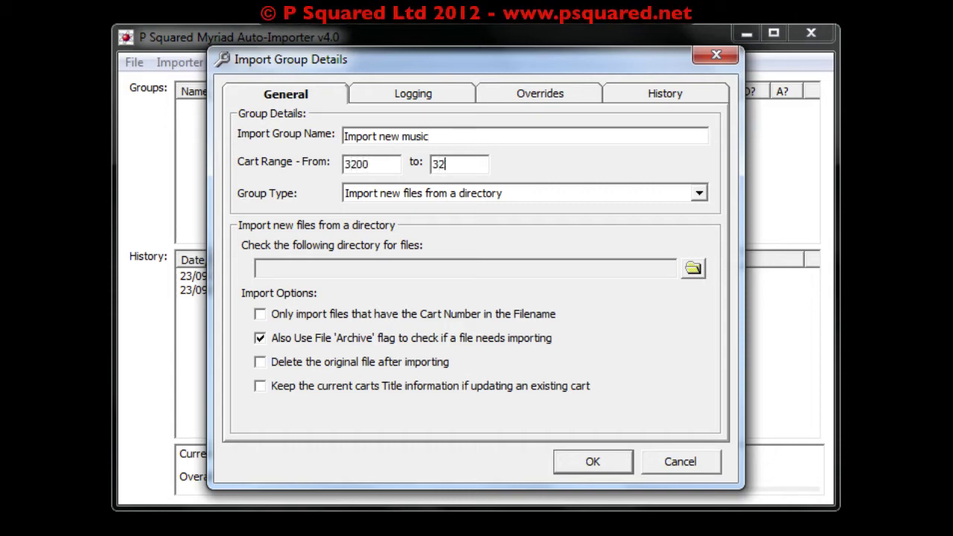
pyautogui.write('30')
pyautogui.click(698, 193)
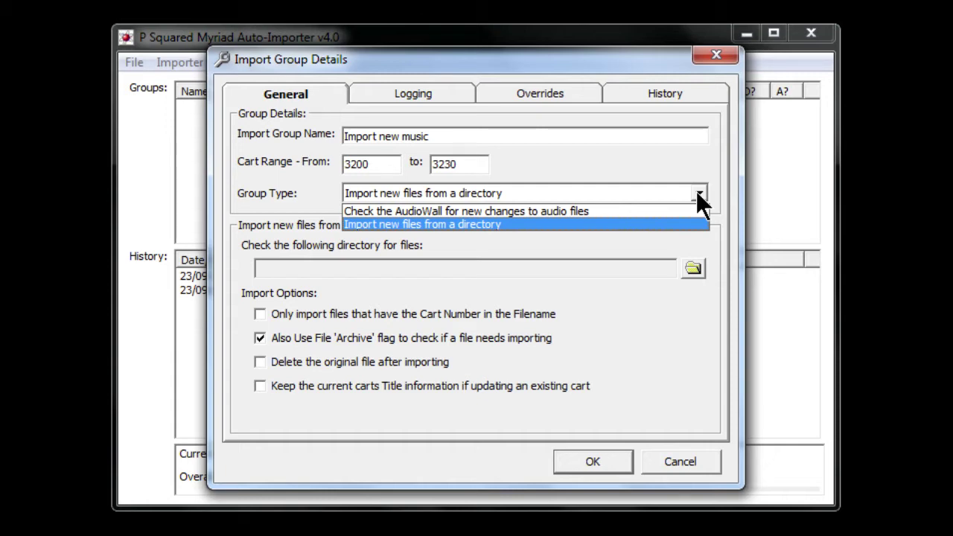
pyautogui.click(673, 222)
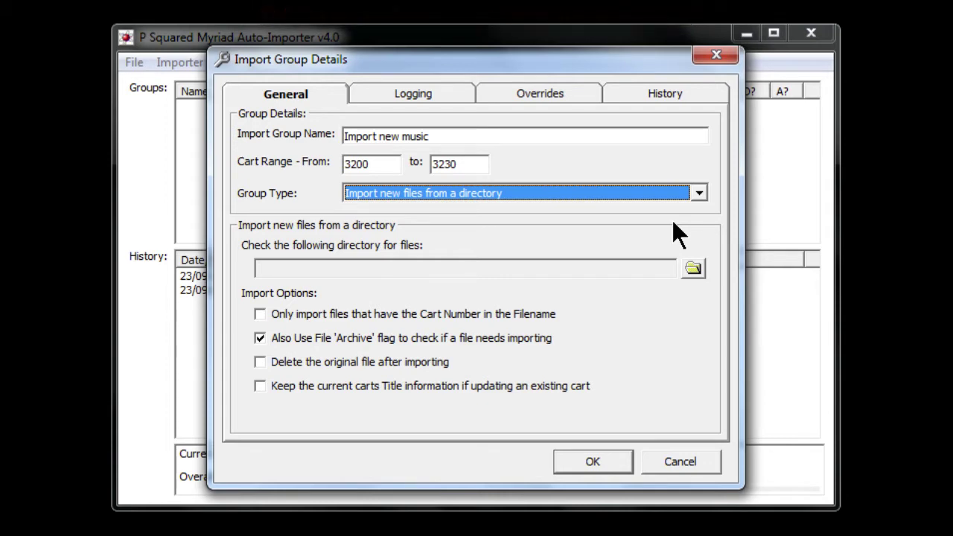
# Step: Choose C:\imports as the directory that the import group checks for new files
pyautogui.click(688, 268)
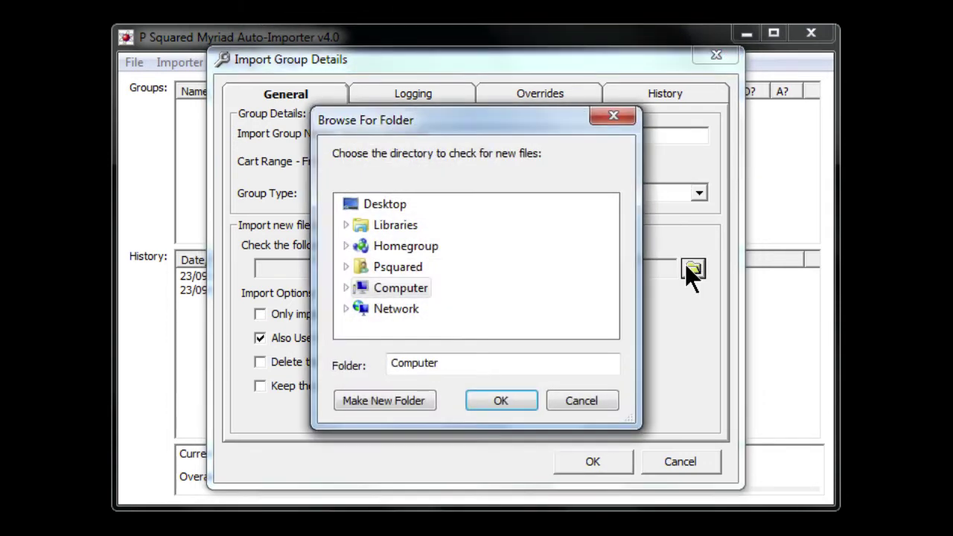
pyautogui.doubleClick(395, 290)
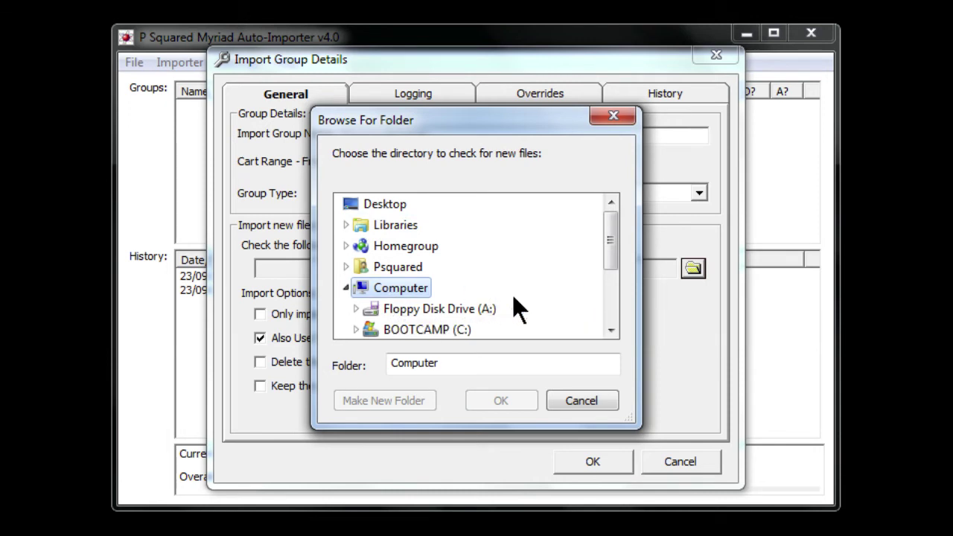
pyautogui.doubleClick(420, 333)
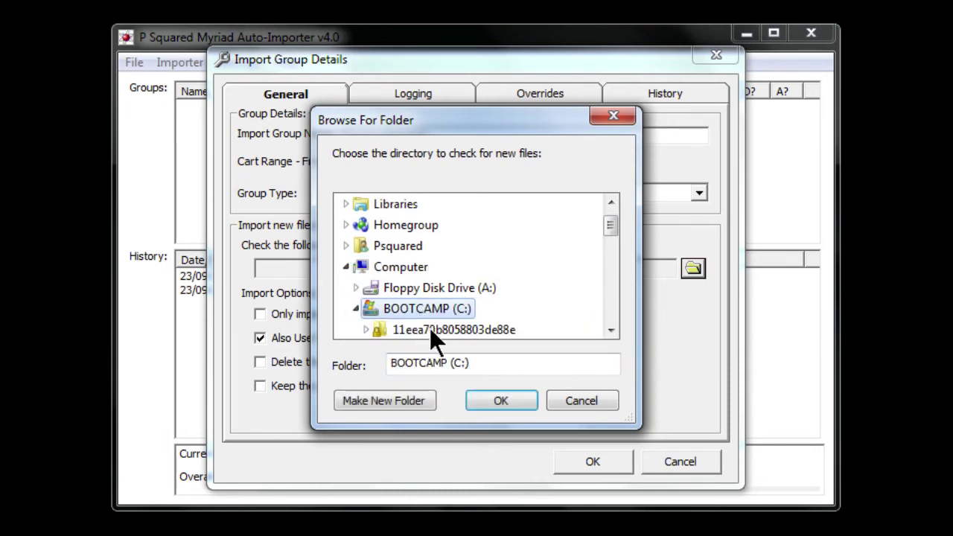
pyautogui.click(610, 329)
pyautogui.click(610, 329)
pyautogui.click(610, 330)
pyautogui.click(610, 329)
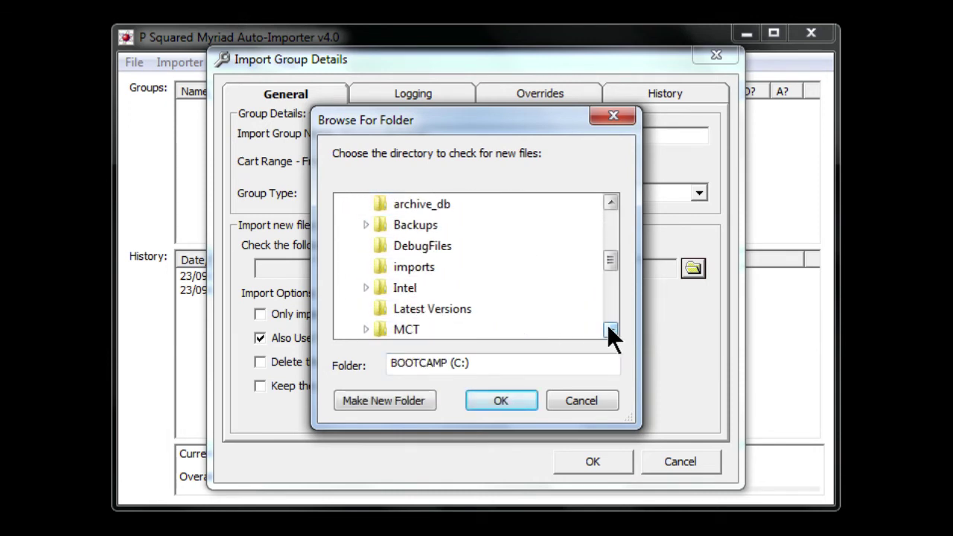
pyautogui.click(415, 270)
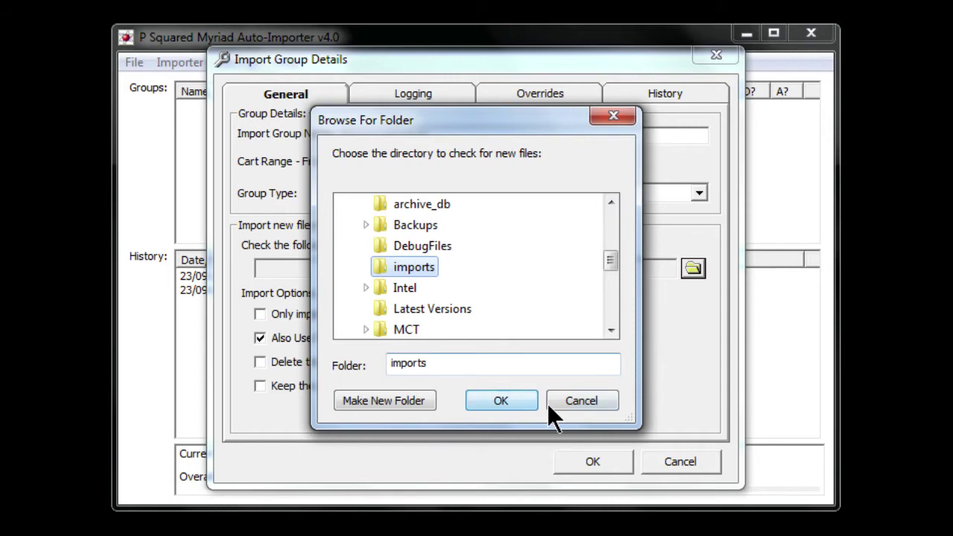
pyautogui.click(493, 405)
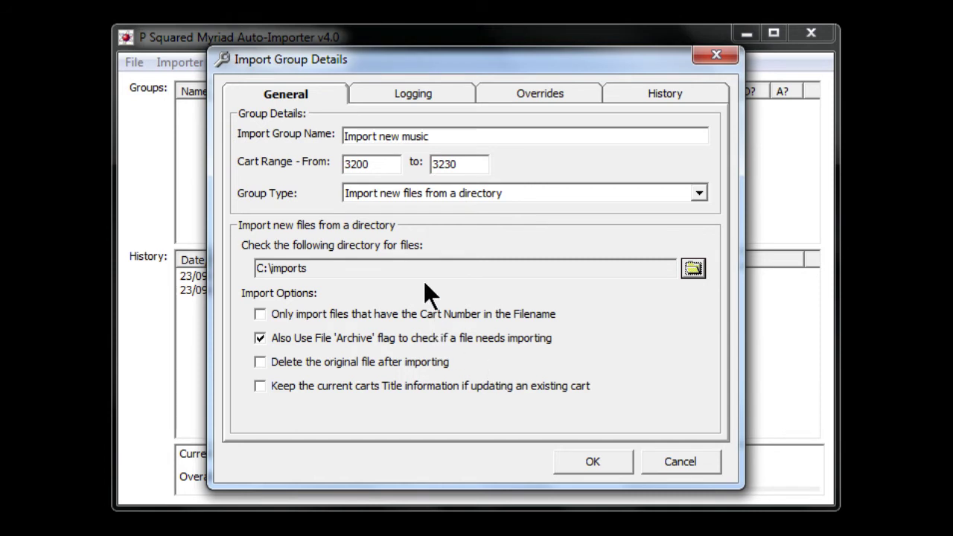
# Step: Enable e-mail notification after import in the group's logging options
pyautogui.click(391, 88)
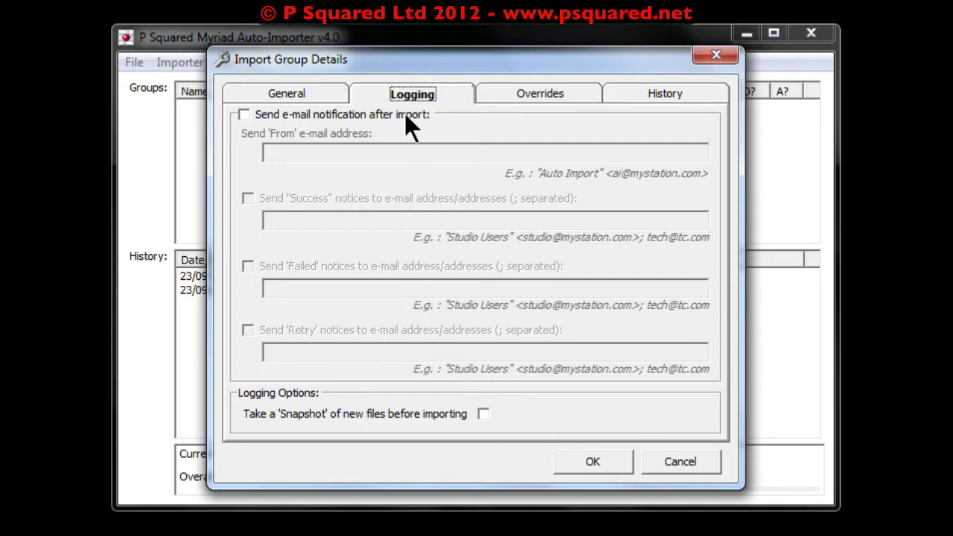
pyautogui.click(406, 117)
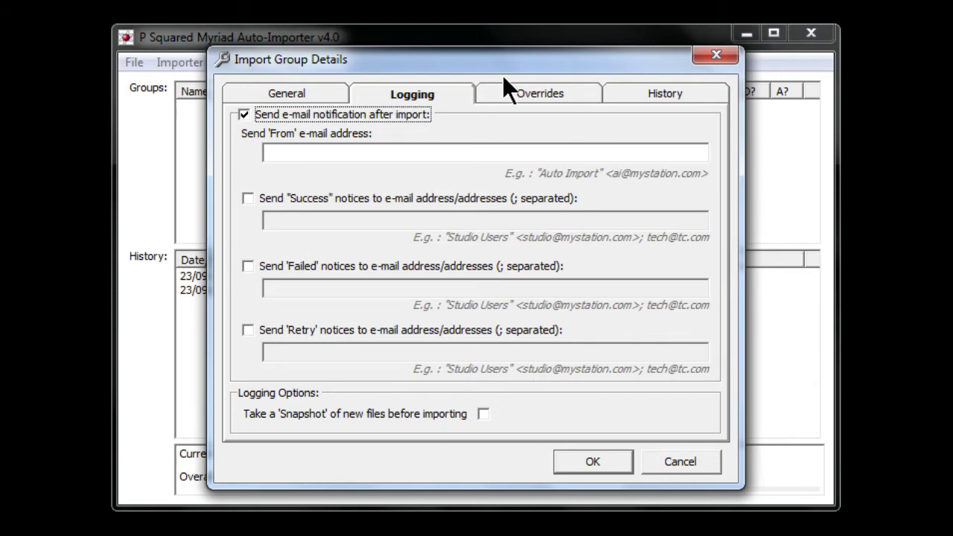
# Step: Enable the import group's override that sets the description to "Imported <CURRENTDATETIME>"
pyautogui.click(501, 97)
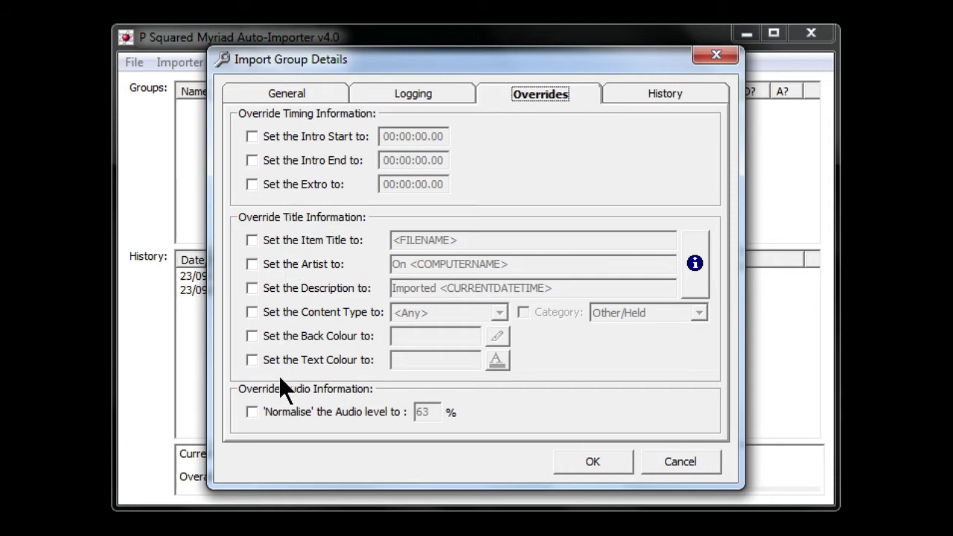
pyautogui.click(251, 288)
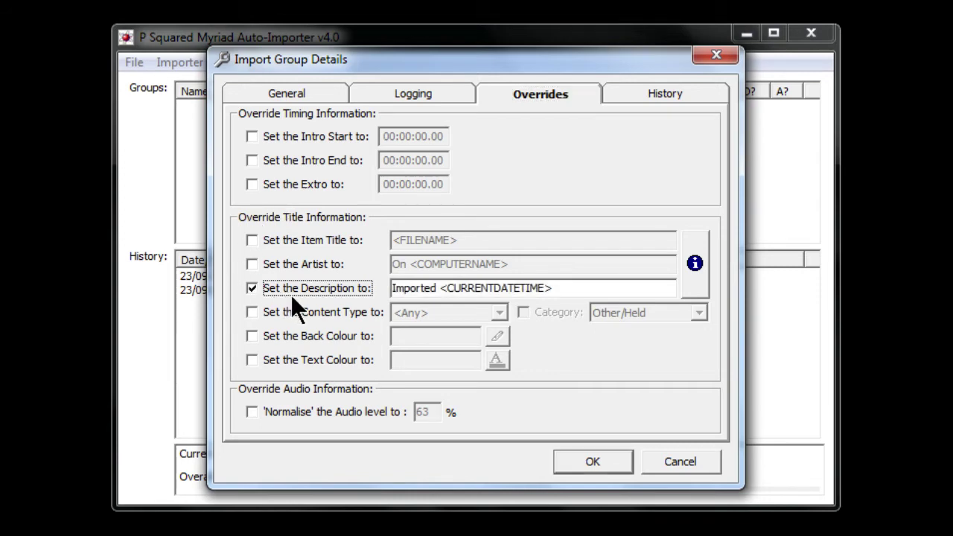
pyautogui.tripleClick(442, 289)
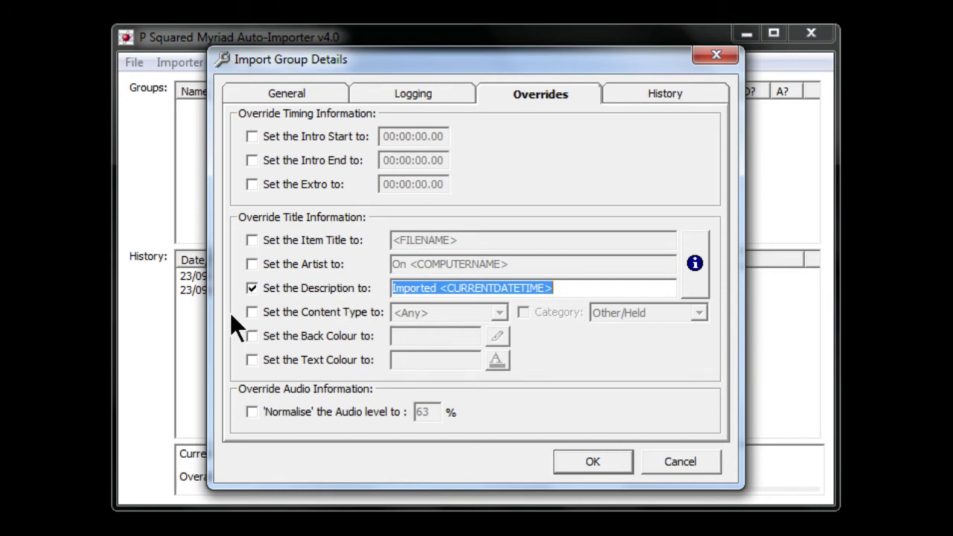
# Step: Override the content type to Music with category A-List, and enable normalising the audio level to 63%
pyautogui.click(255, 313)
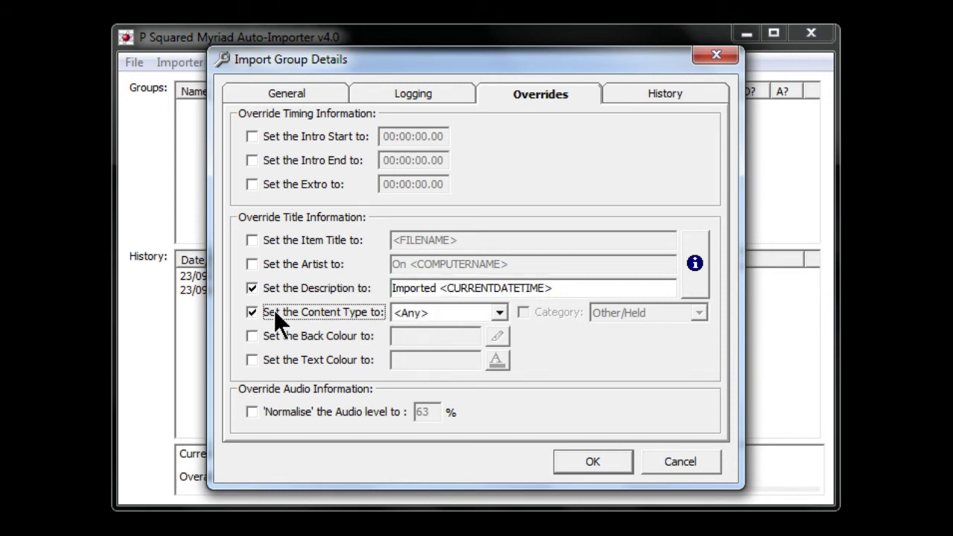
pyautogui.click(499, 314)
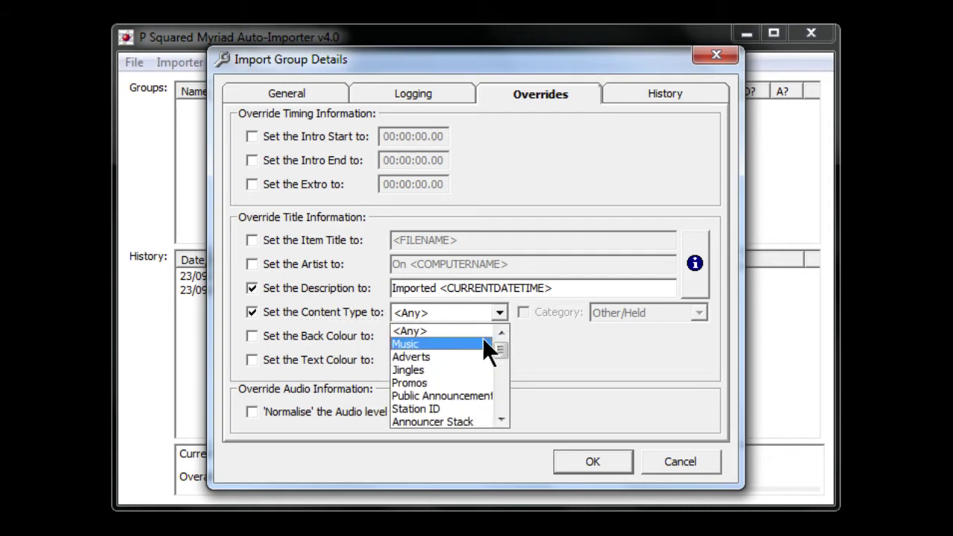
pyautogui.click(485, 343)
pyautogui.click(564, 312)
pyautogui.click(633, 311)
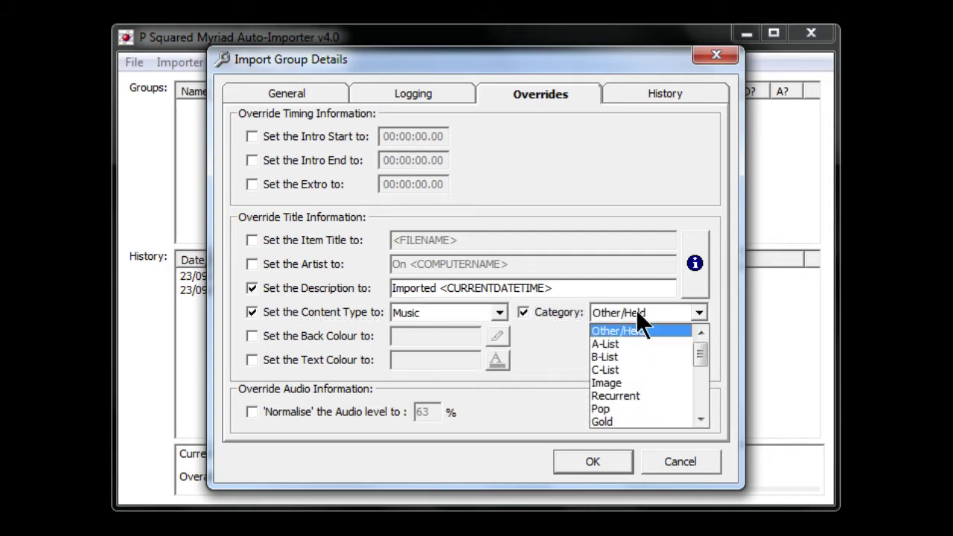
pyautogui.click(641, 344)
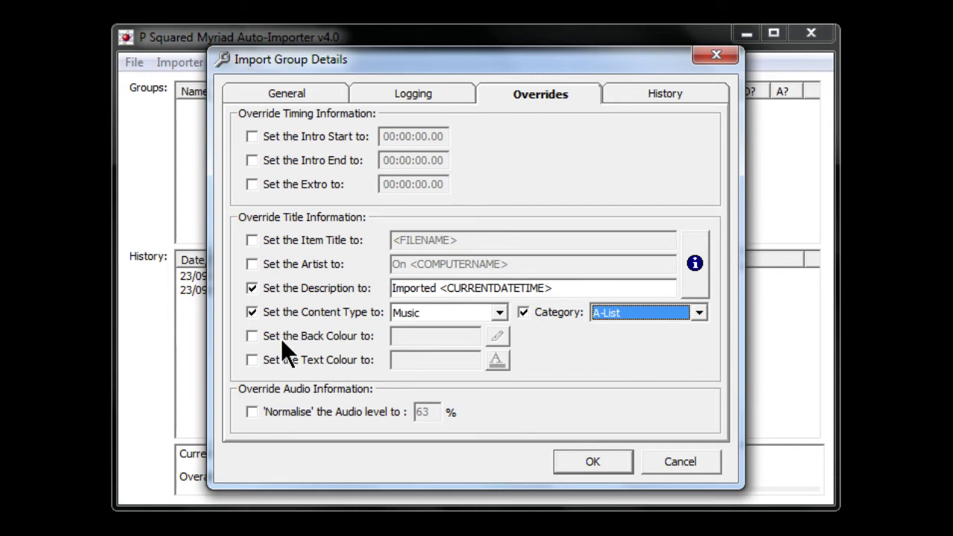
pyautogui.click(252, 412)
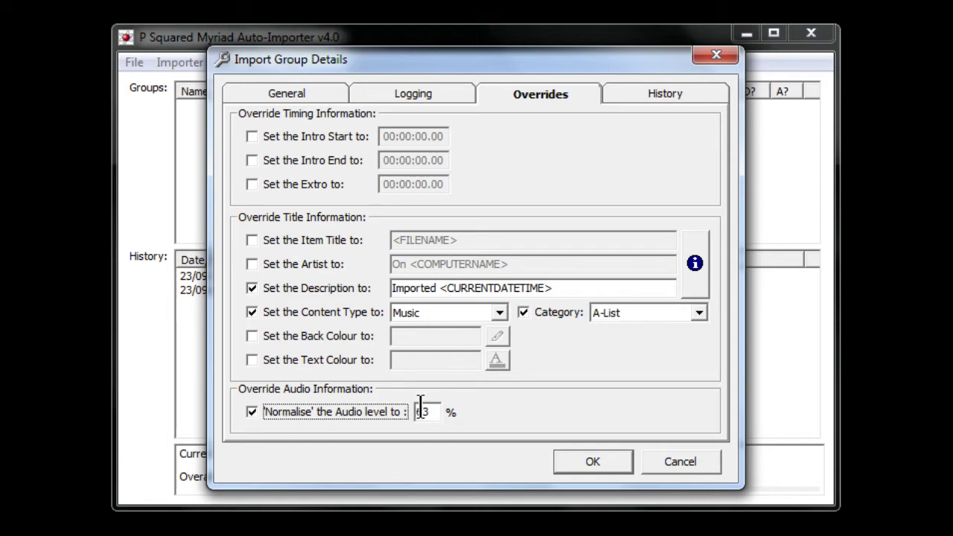
# Step: Turn off e-mail notification after import in the logging options and save the import group
pyautogui.click(646, 95)
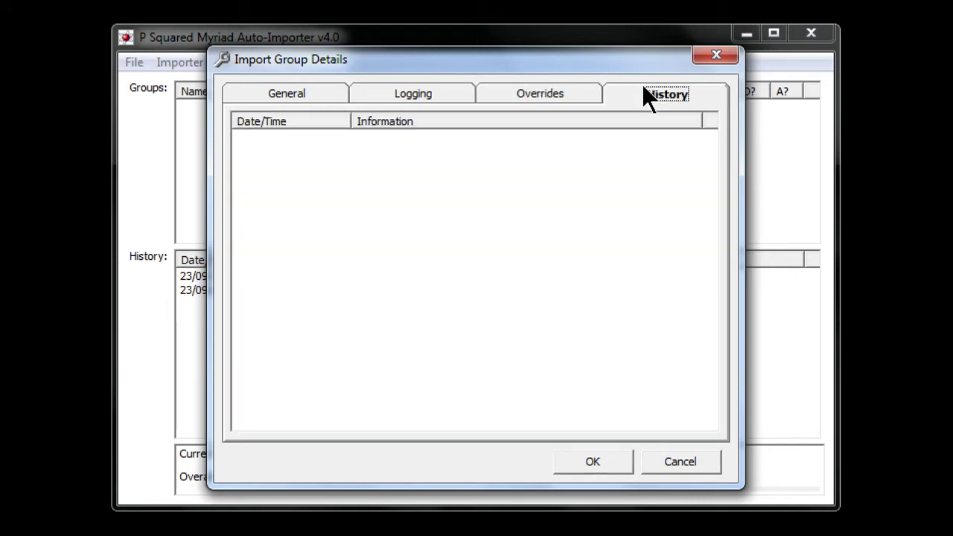
pyautogui.click(330, 87)
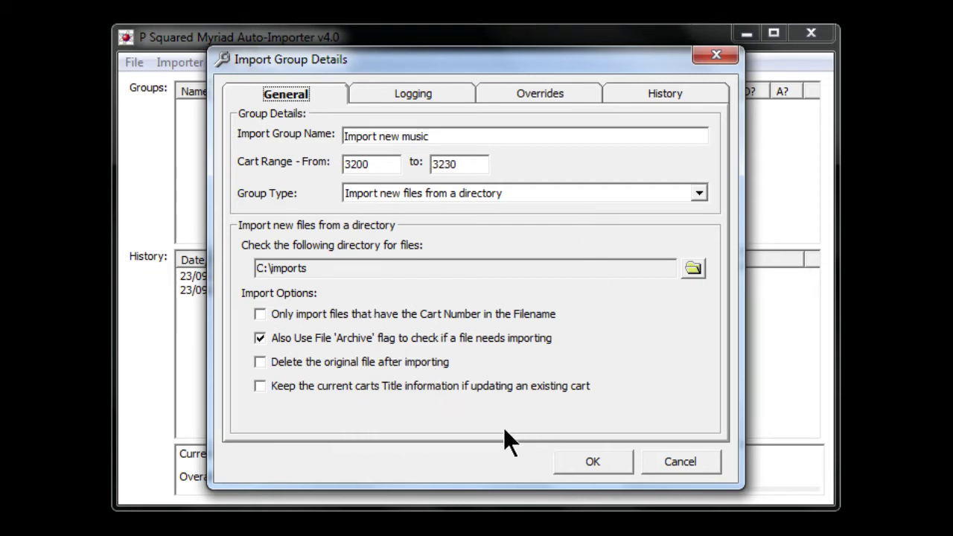
pyautogui.click(603, 462)
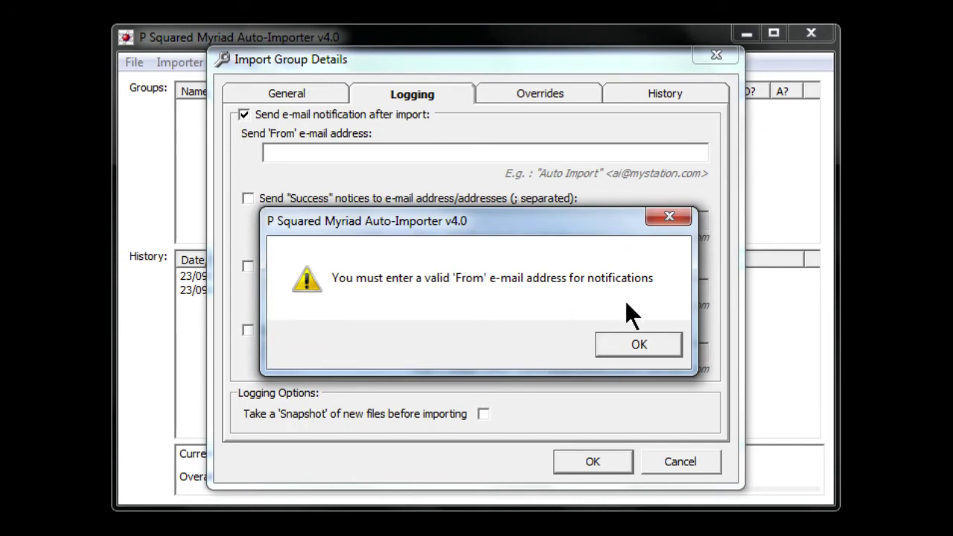
pyautogui.click(602, 353)
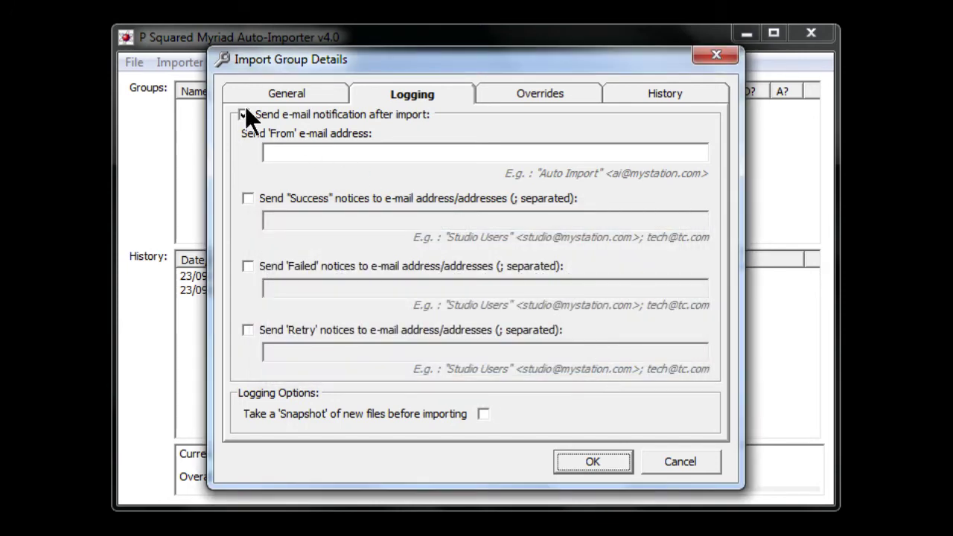
pyautogui.click(245, 108)
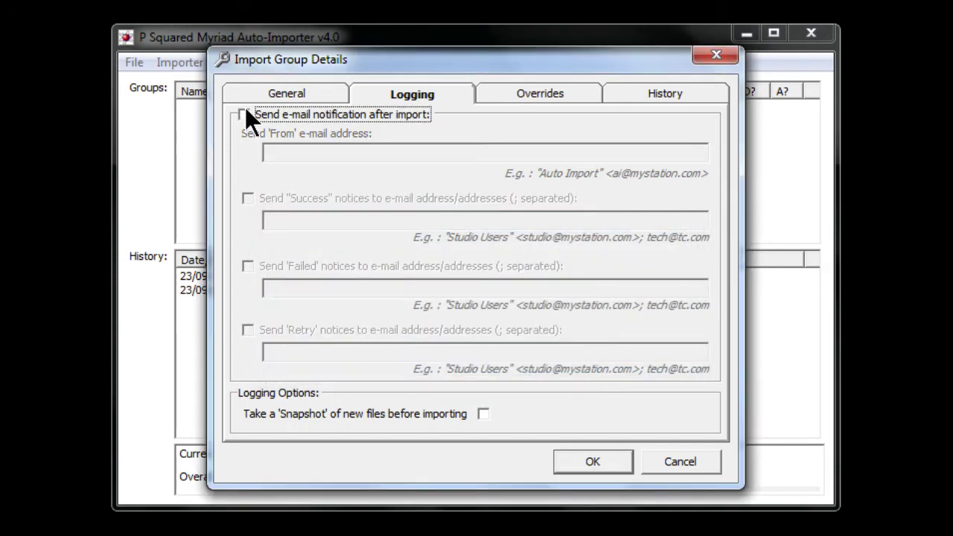
pyautogui.click(567, 467)
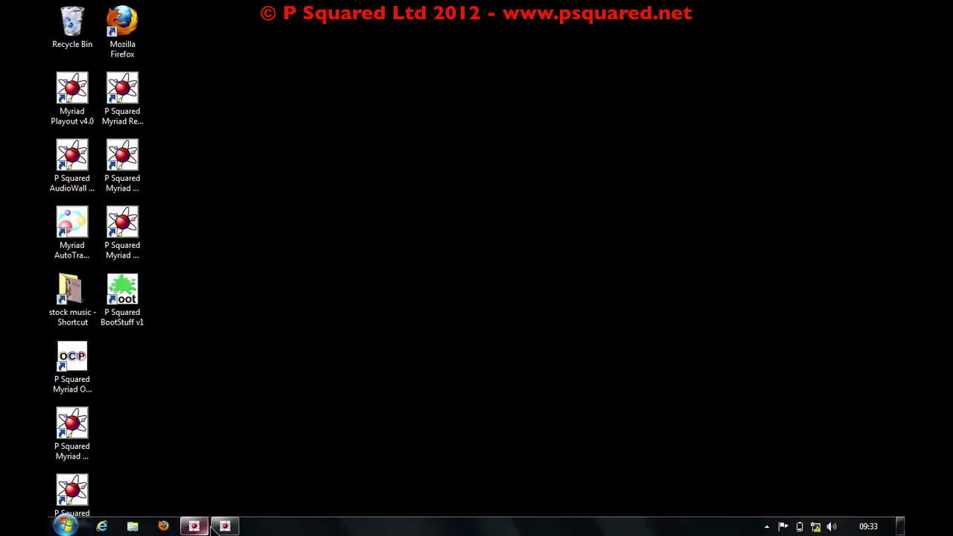
# Step: Switch to Myriad Playout to check the imported carts from 3200 on the AudioWall, and return to the Auto-Importer
pyautogui.click(224, 526)
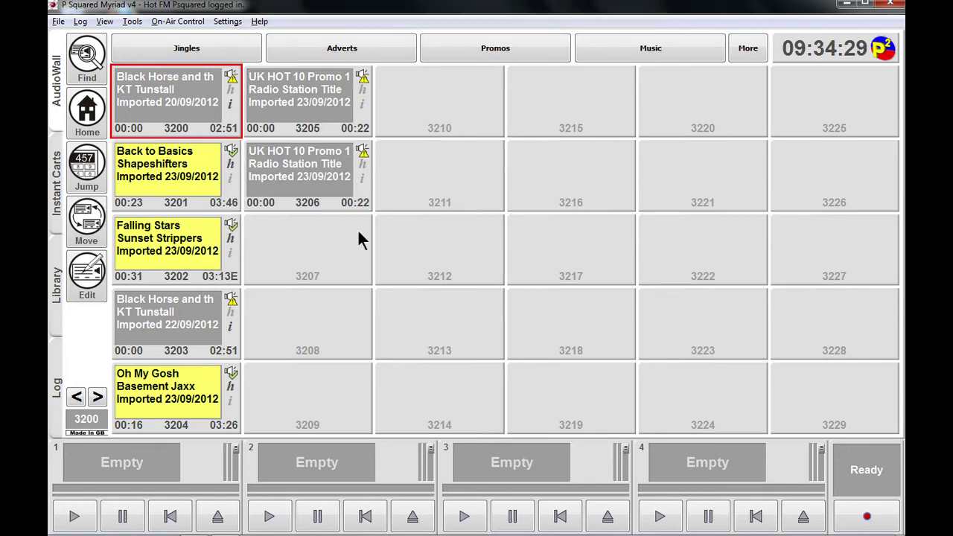
pyautogui.click(847, 10)
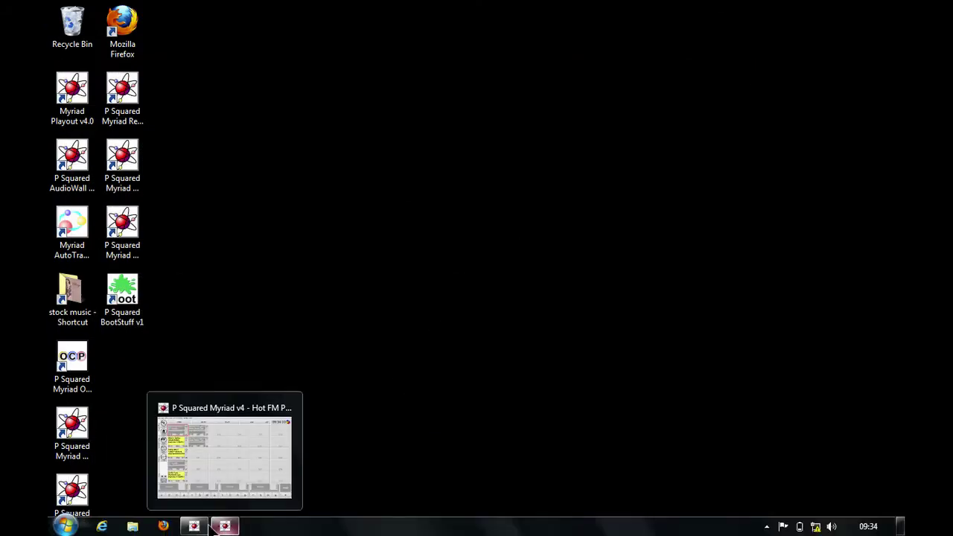
pyautogui.click(224, 527)
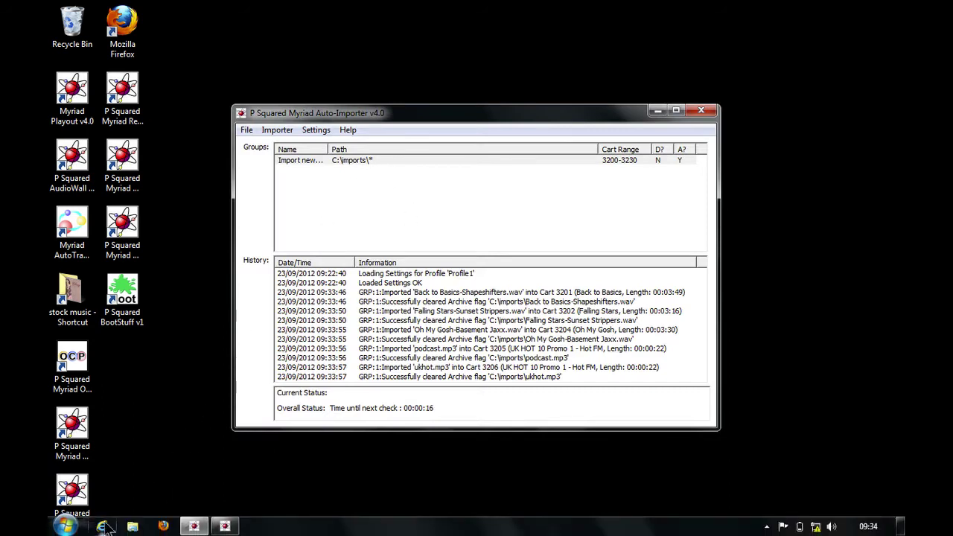
# Step: Open the C:\imports folder in Windows Explorer
pyautogui.click(133, 526)
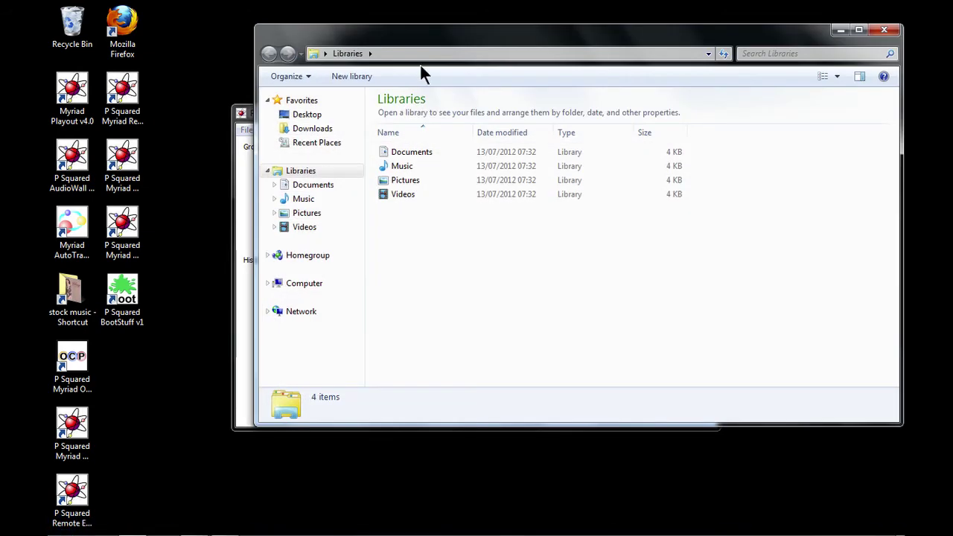
pyautogui.click(426, 53)
pyautogui.click(464, 256)
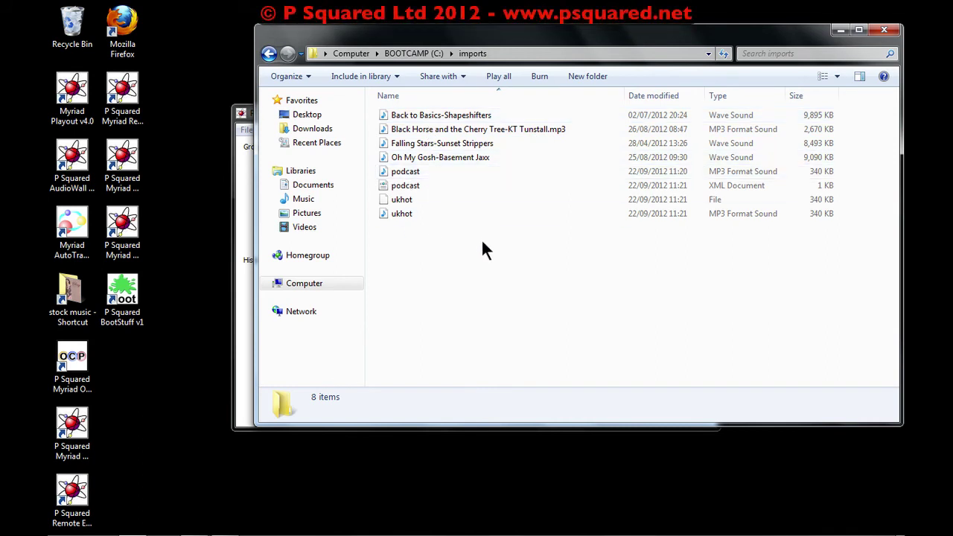
# Step: Rename the "Back to Basics-Shapeshifters" file to "3215-Back to Basics-Shapeshifters"
pyautogui.click(405, 117)
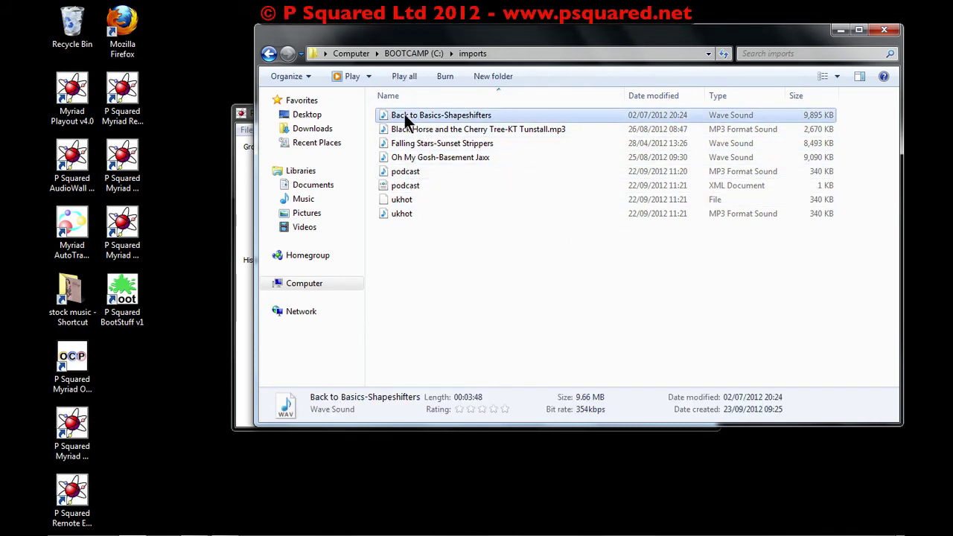
pyautogui.rightClick(405, 116)
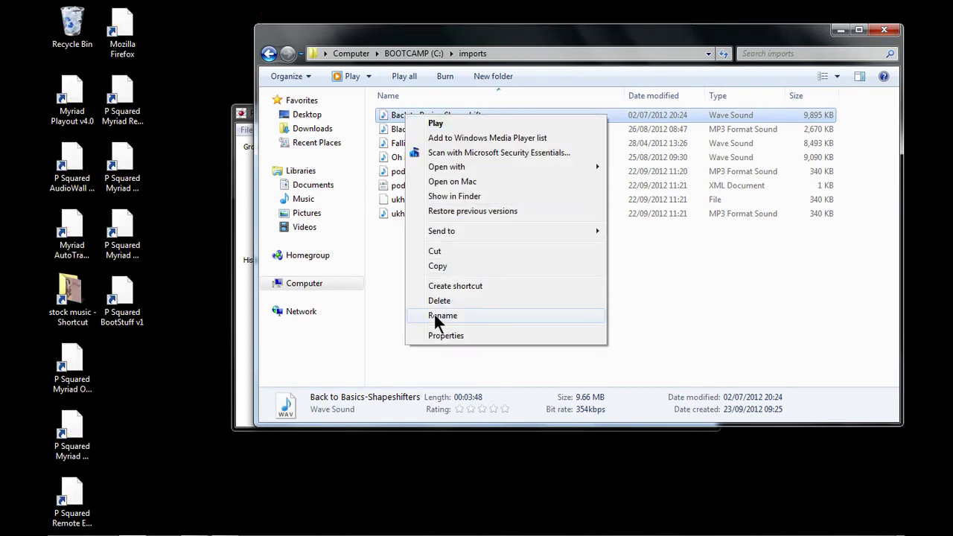
pyautogui.click(440, 316)
pyautogui.press('End')
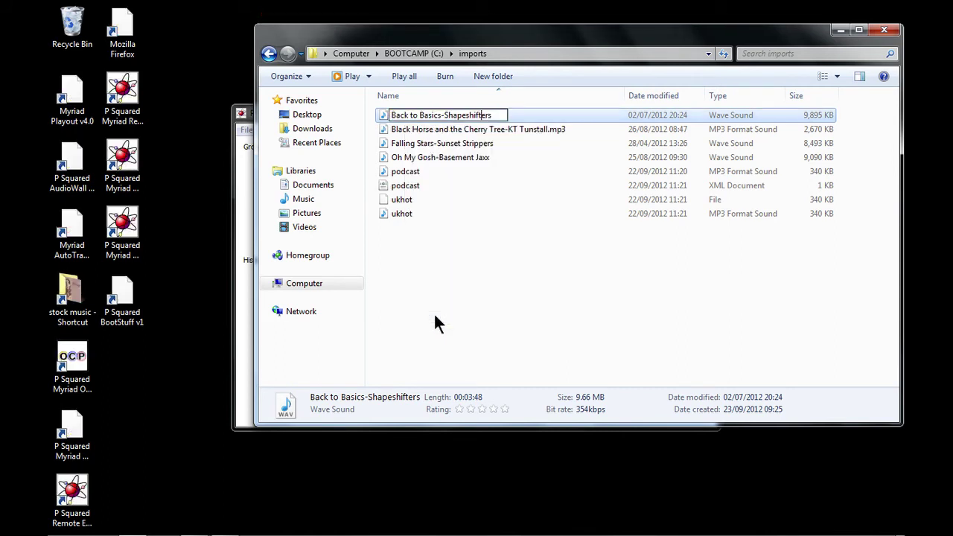
pyautogui.press('Left')
pyautogui.press('Left')
pyautogui.press('Left')
pyautogui.press('Left')
pyautogui.press('Left')
pyautogui.press('Left')
pyautogui.press('Left')
pyautogui.press('Left')
pyautogui.press('Left')
pyautogui.press('Left')
pyautogui.press('Left')
pyautogui.press('Left')
pyautogui.press('Left')
pyautogui.press('Left')
pyautogui.write('3215-')
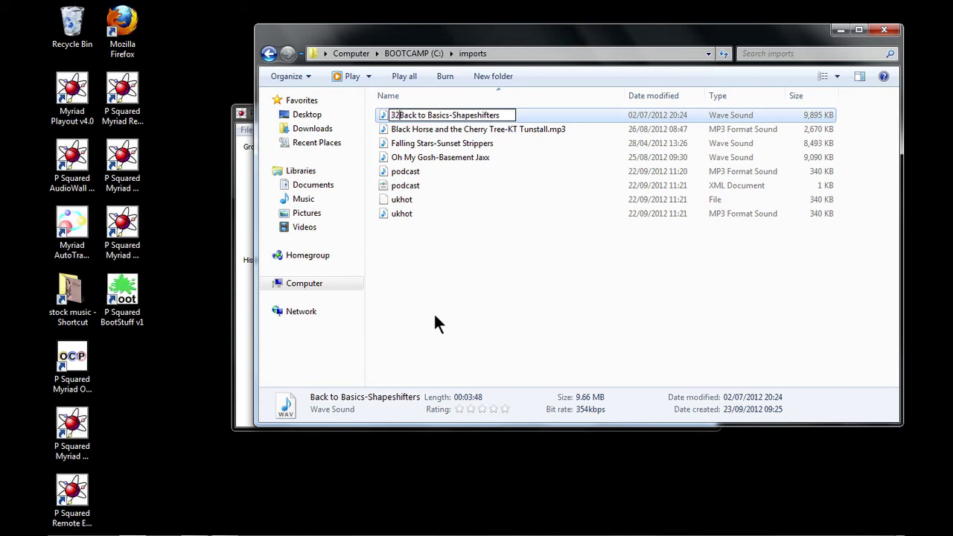
pyautogui.press('Return')
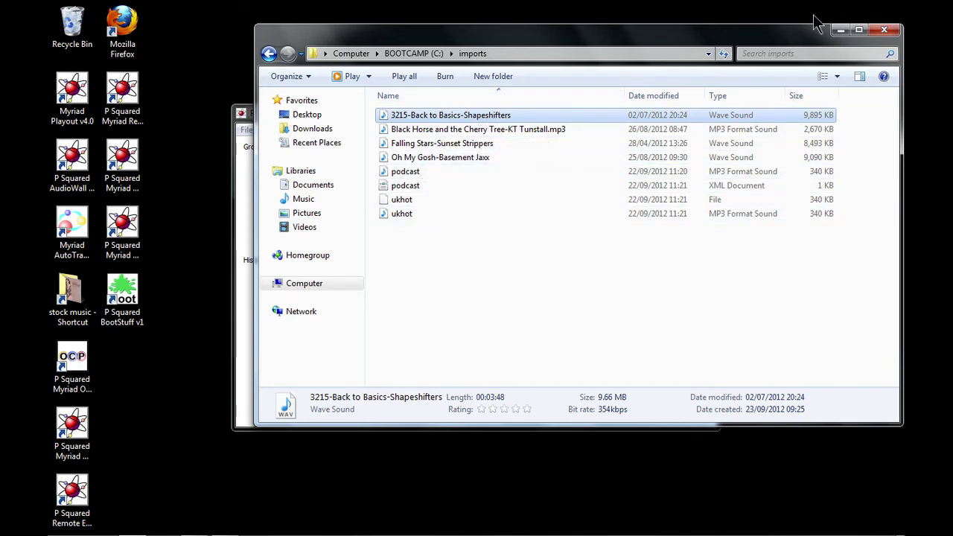
# Step: Back in the Auto-Importer, restrict the "Import new music" group to files that have the cart number in the filename
pyautogui.click(839, 30)
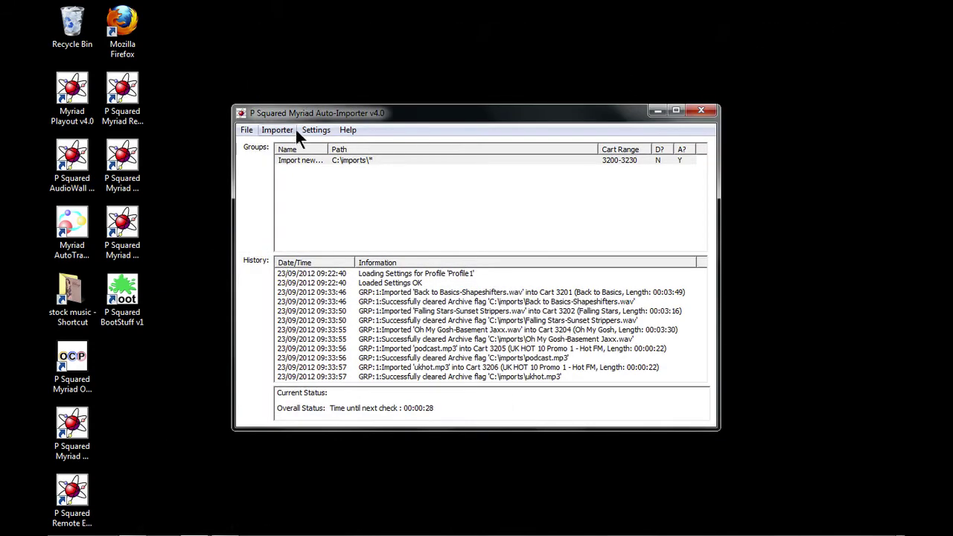
pyautogui.doubleClick(366, 160)
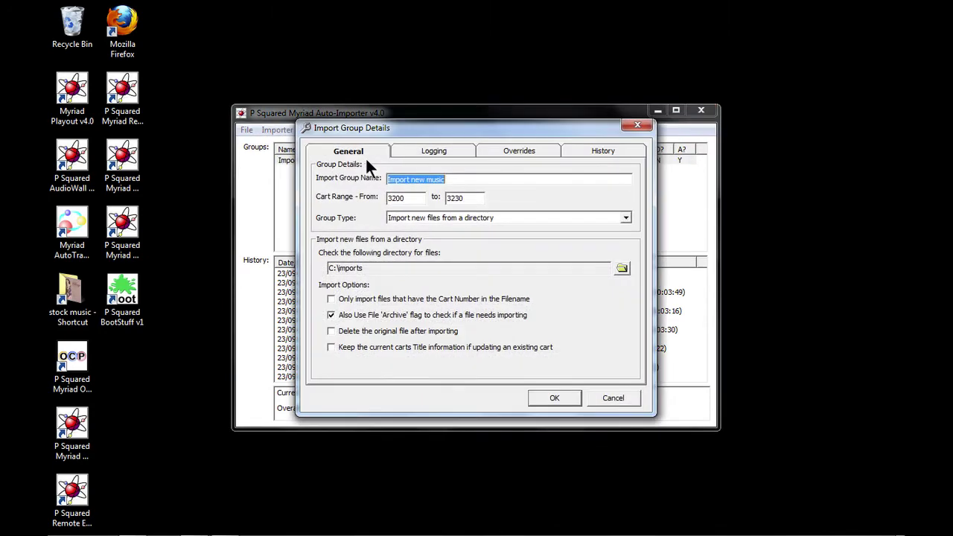
pyautogui.click(330, 299)
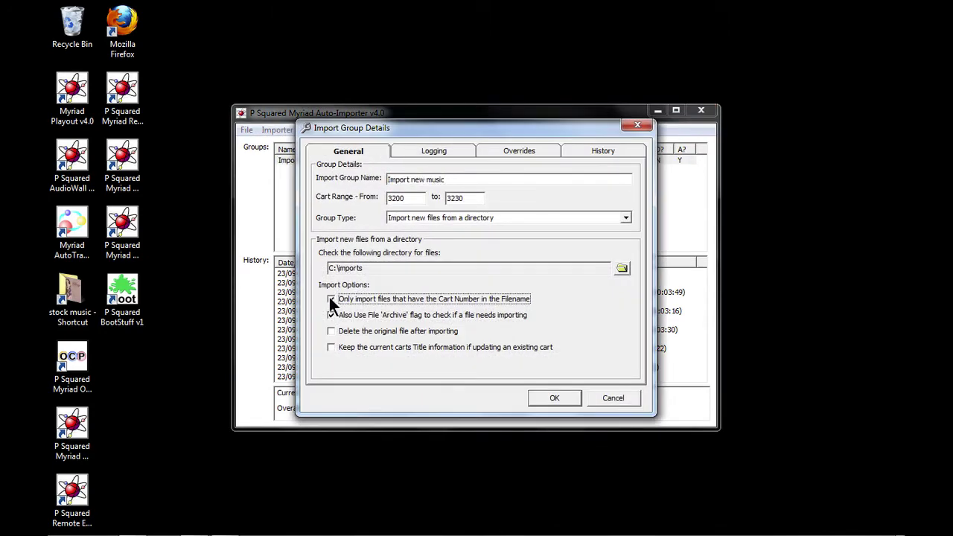
pyautogui.click(542, 396)
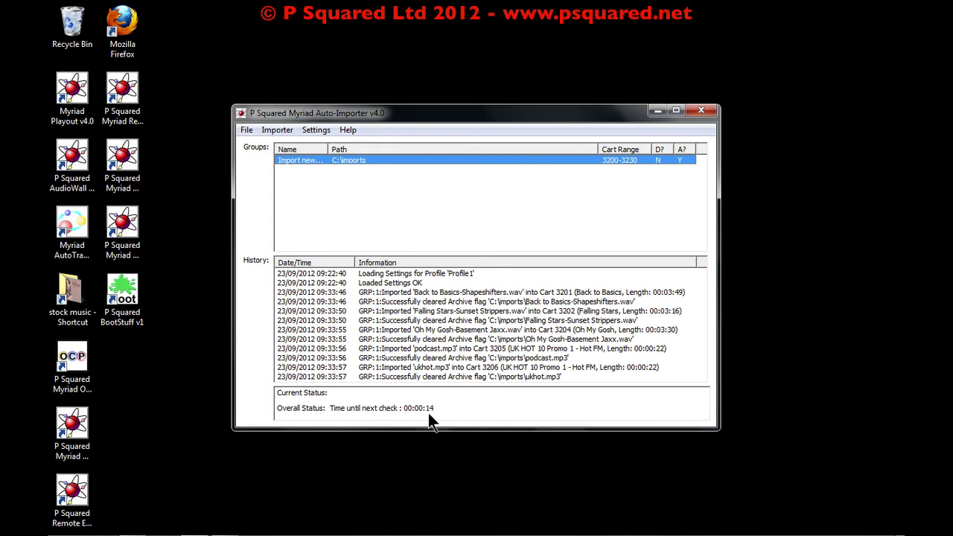
# Step: Set the "Import new music" group to delete the original file after importing
pyautogui.doubleClick(347, 157)
pyautogui.click(330, 330)
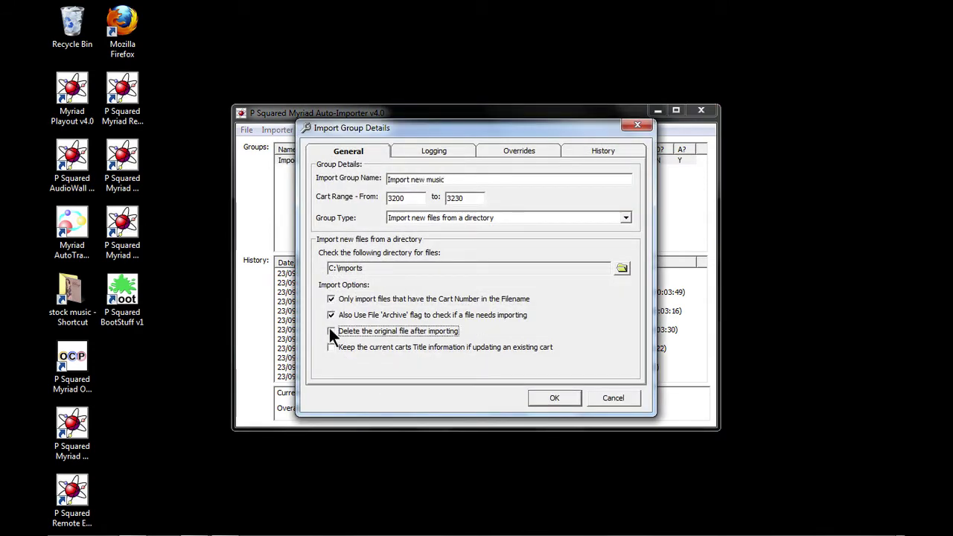
pyautogui.click(554, 398)
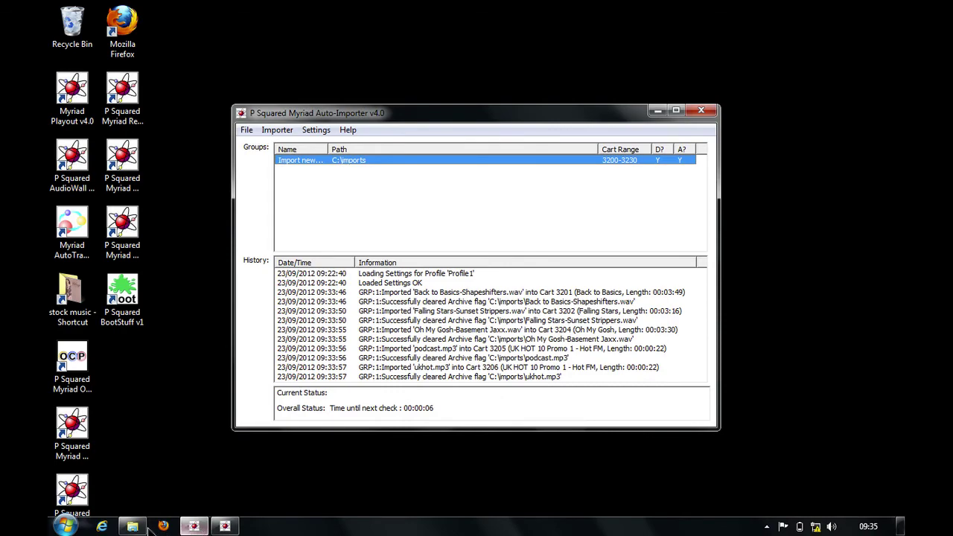
# Step: Bring up the imports folder window and arrange it side by side with the Auto-Importer window
pyautogui.click(133, 527)
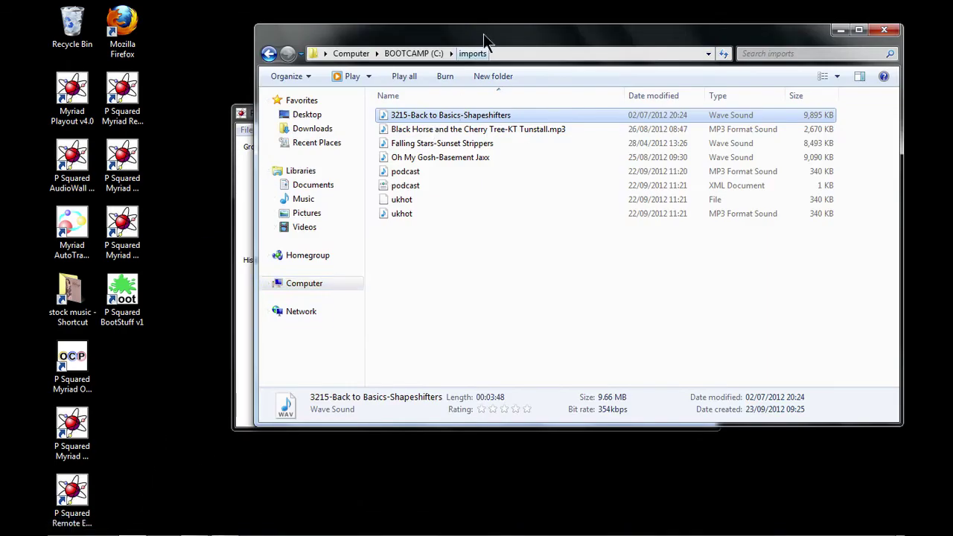
pyautogui.moveTo(483, 33); pyautogui.dragTo(665, 40)
pyautogui.moveTo(406, 120); pyautogui.dragTo(253, 124)
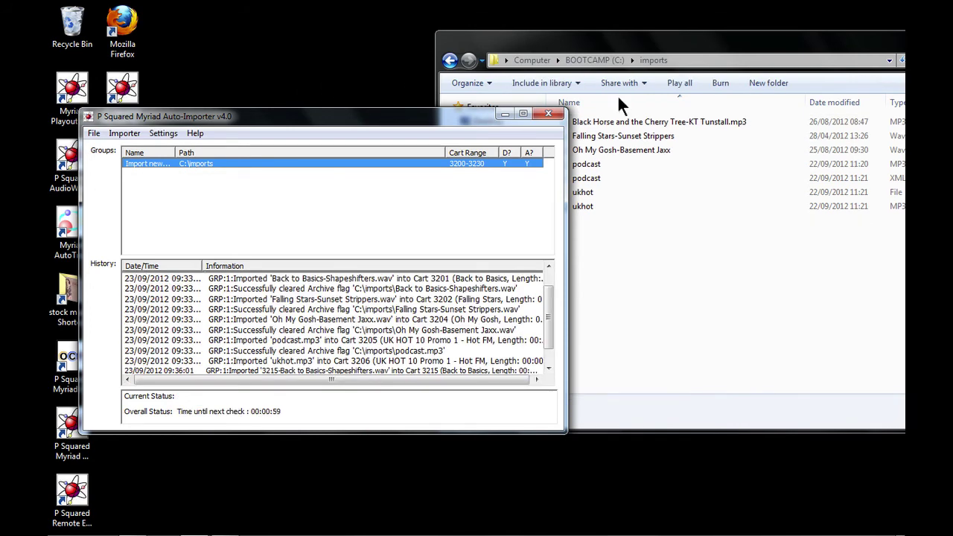
# Step: Check the imports folder, and switch to Myriad Playout to check cart 3215 on the AudioWall for the imported song
pyautogui.click(704, 39)
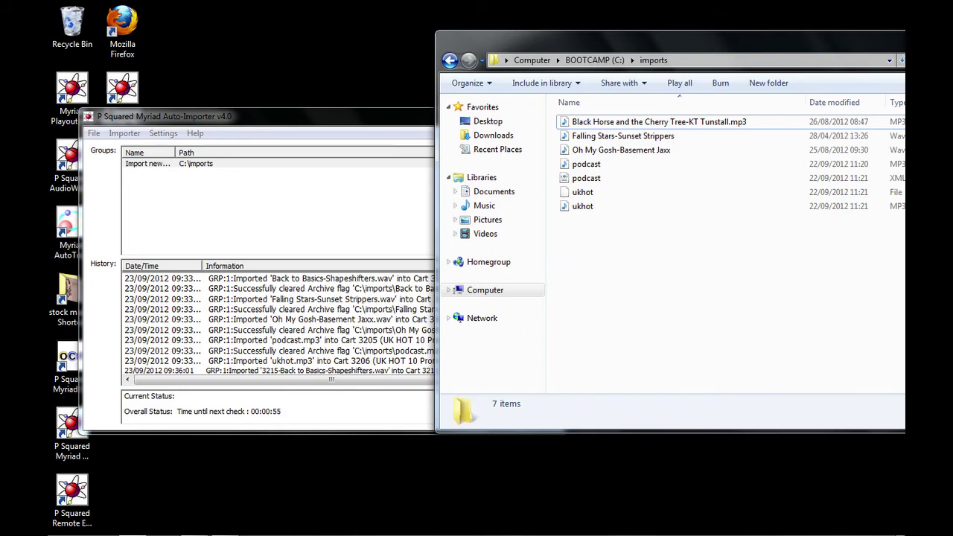
pyautogui.click(223, 526)
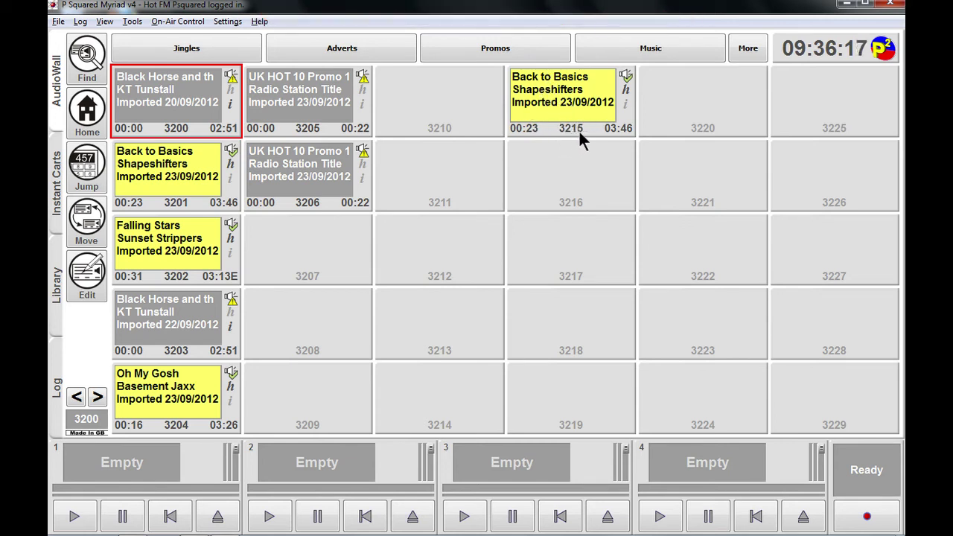
pyautogui.click(847, 4)
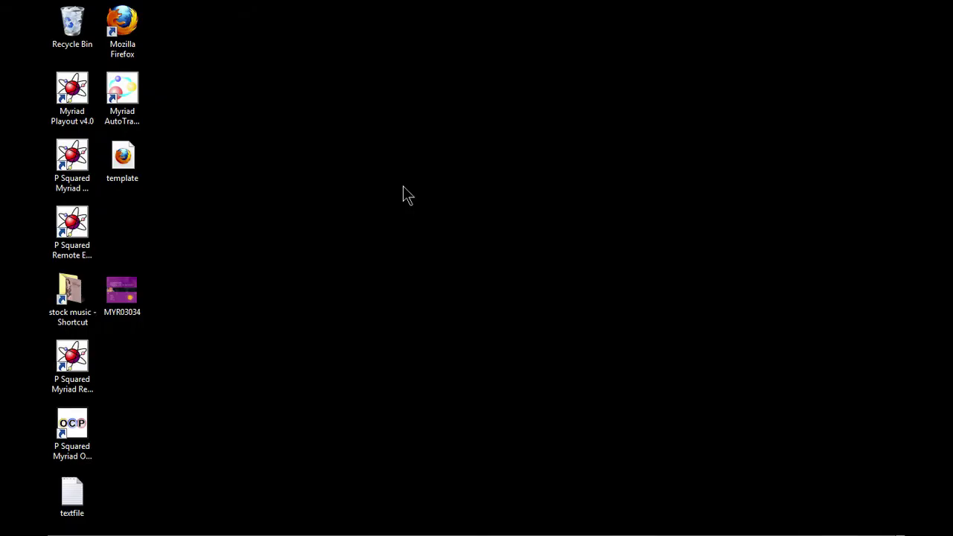